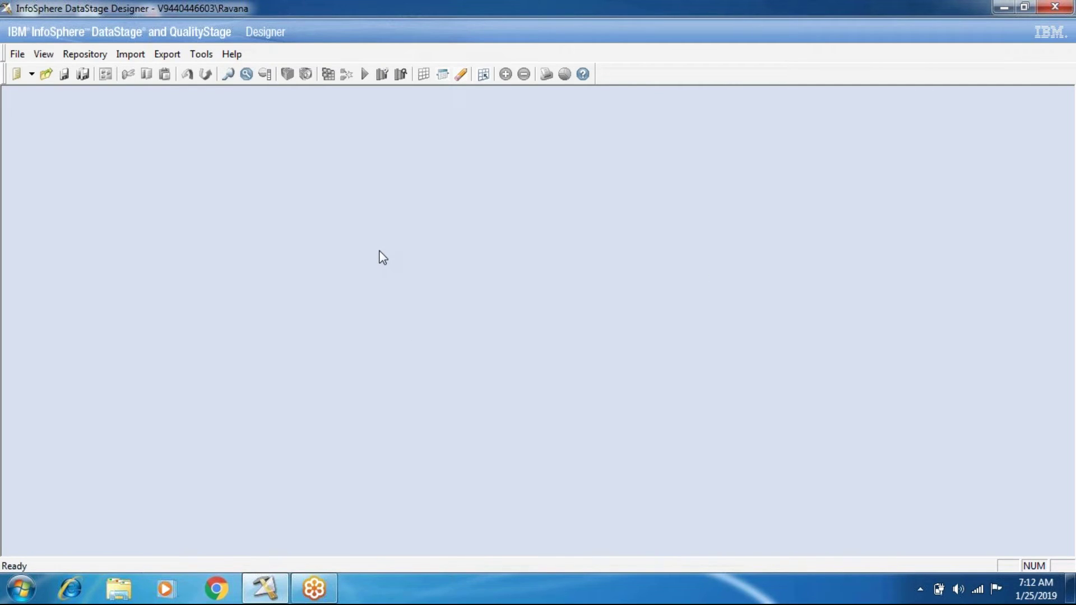
Step: Show the Palette and the Repository, and dock the Palette on the side of the workspace opposite the Repository
click(18, 54)
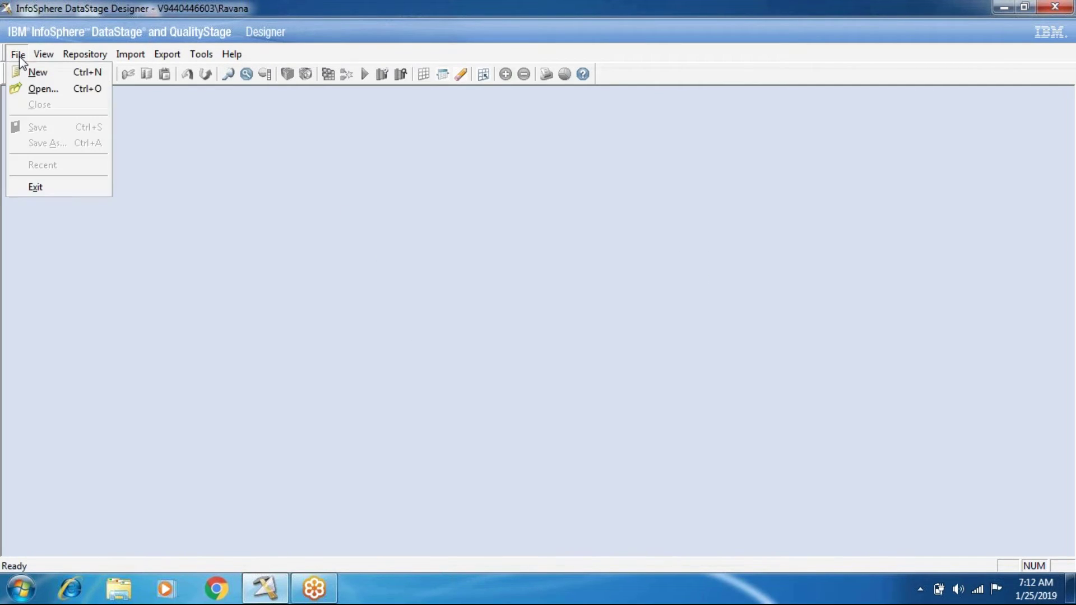
mouse_move(44, 58)
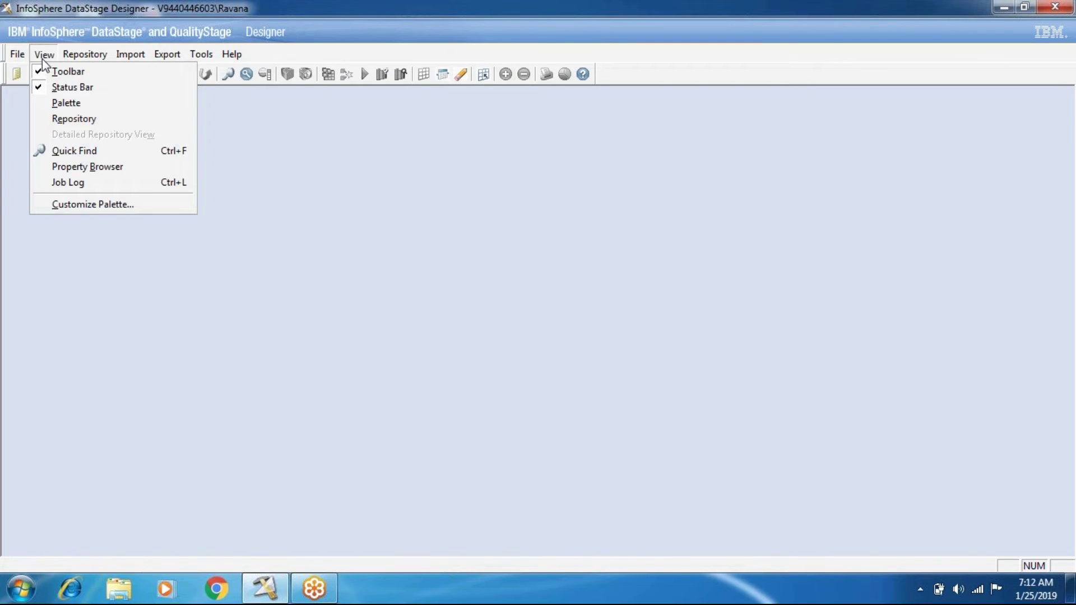
click(48, 103)
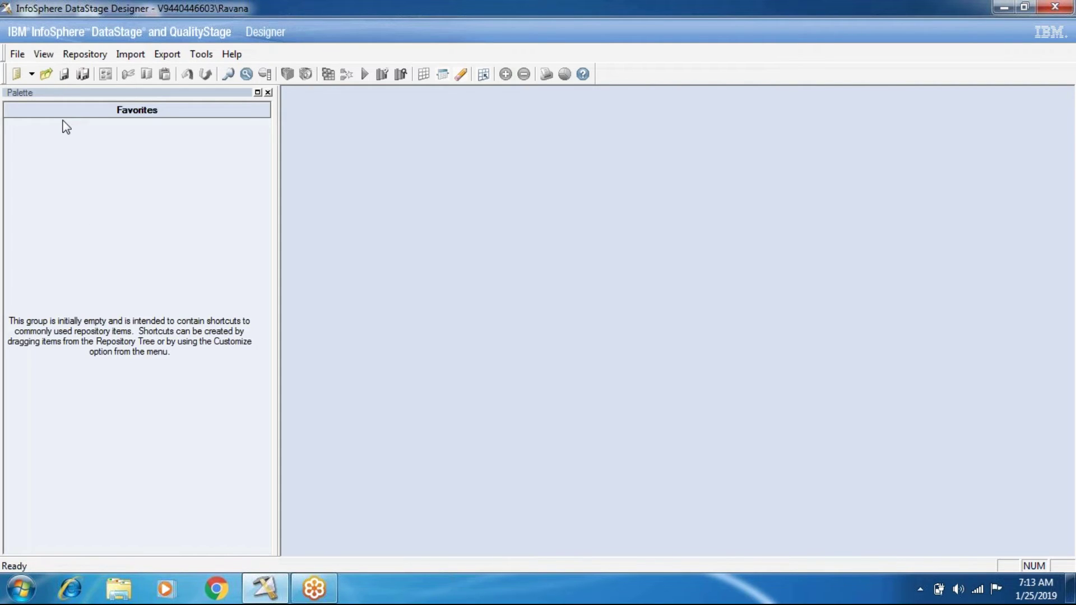
click(43, 54)
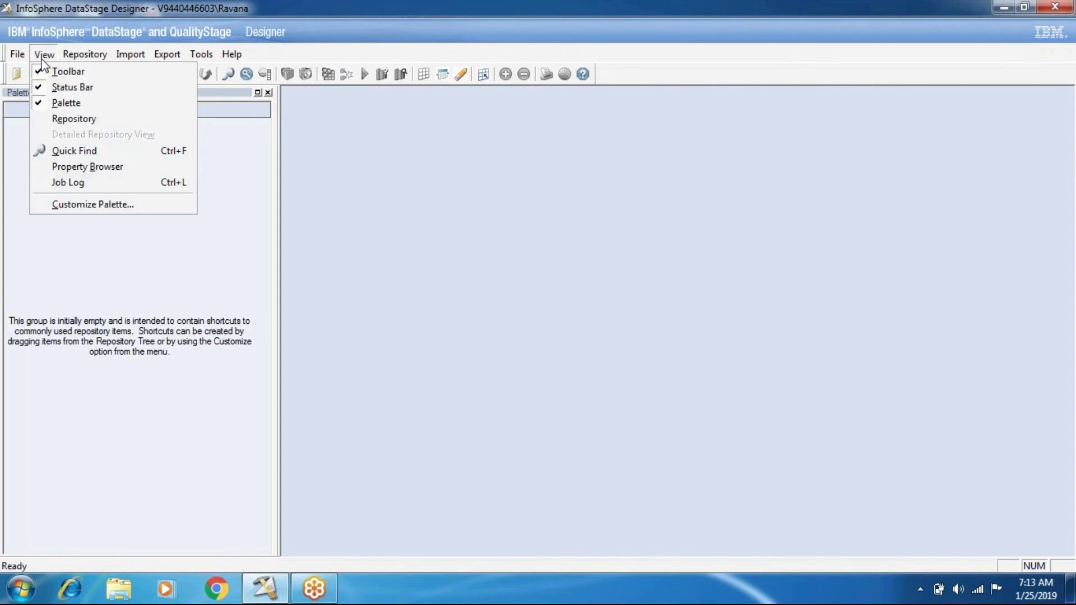
click(51, 124)
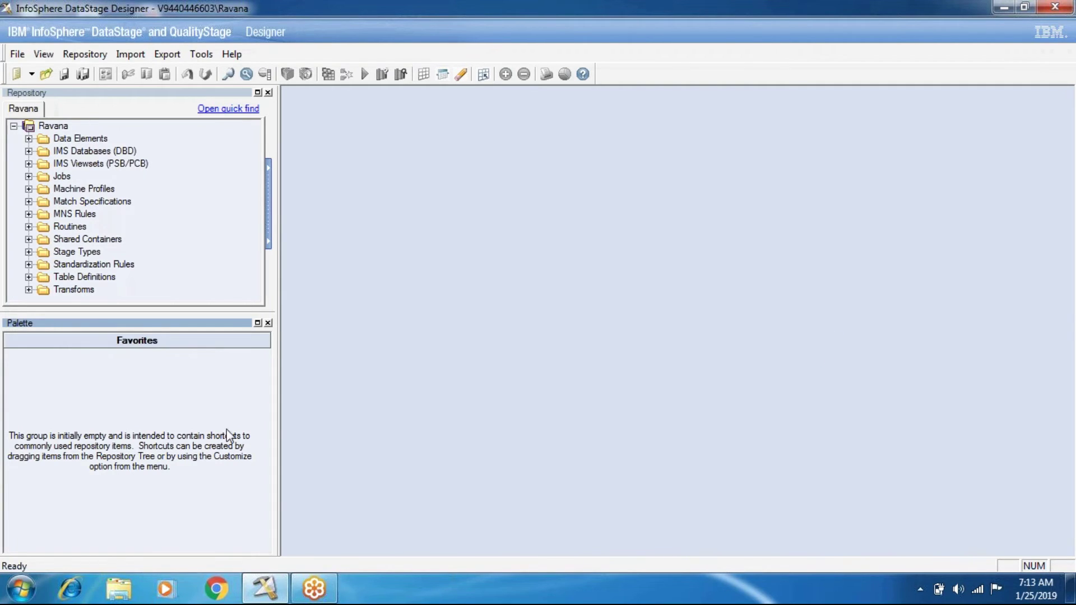
drag(1074, 280, 1037, 263)
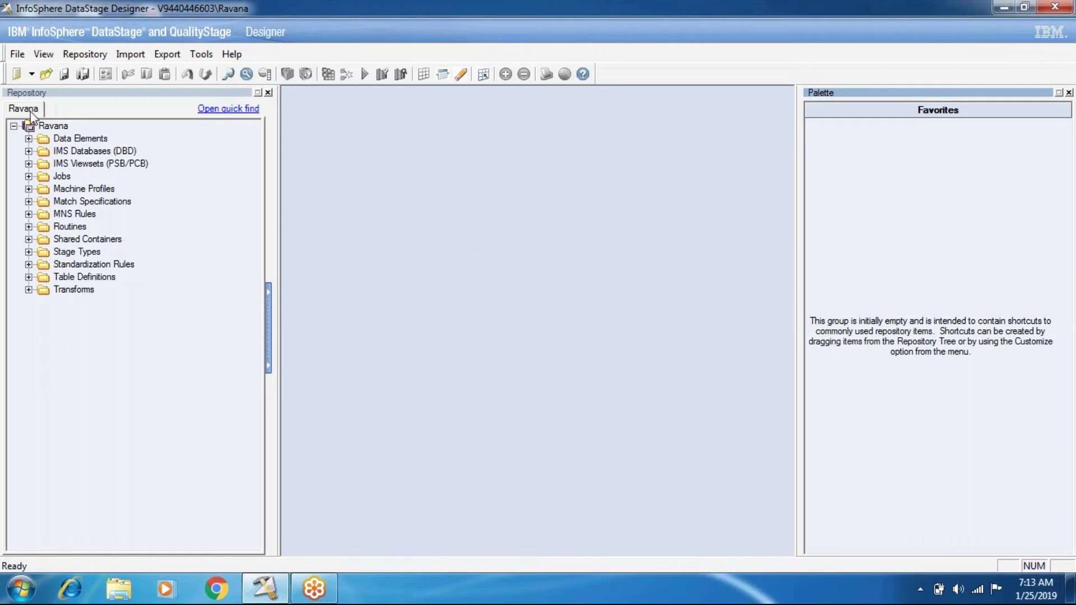
Step: Create a new parallel job from the Jobs category and close its empty canvas
click(17, 54)
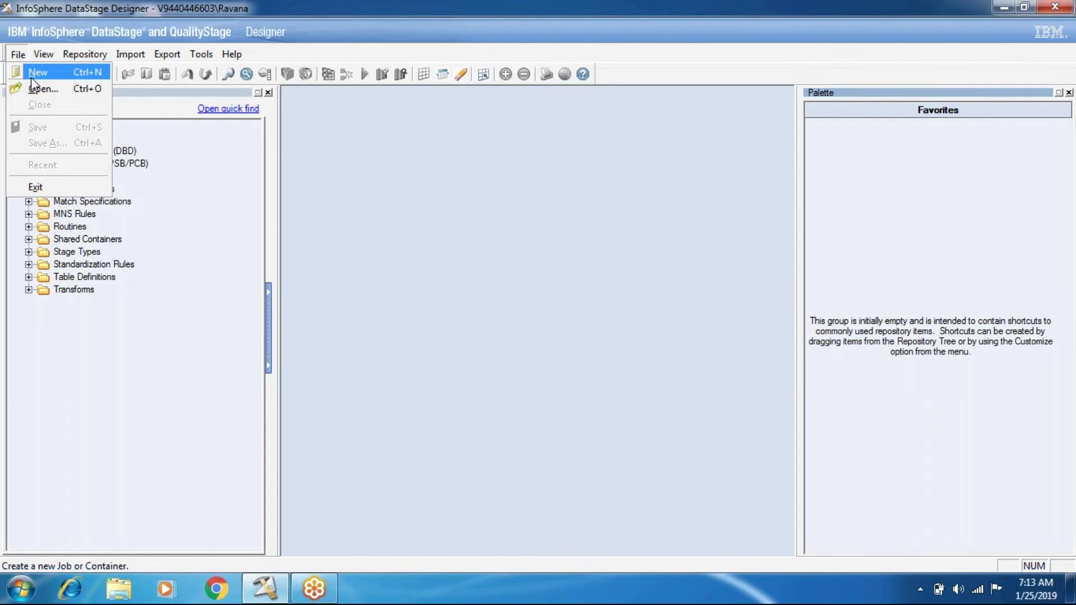
click(32, 79)
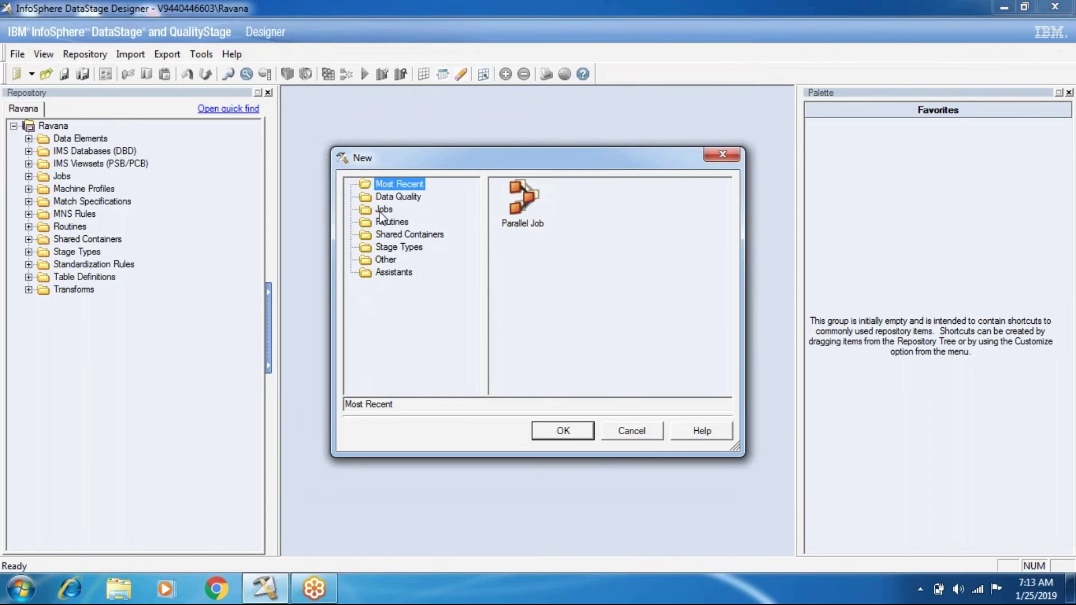
click(383, 210)
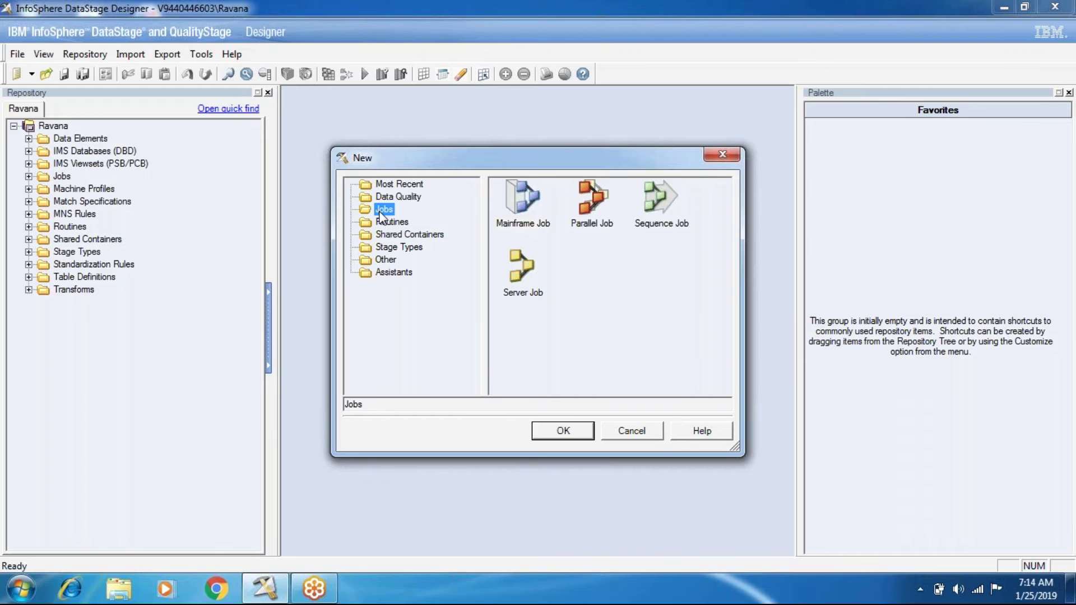
click(598, 202)
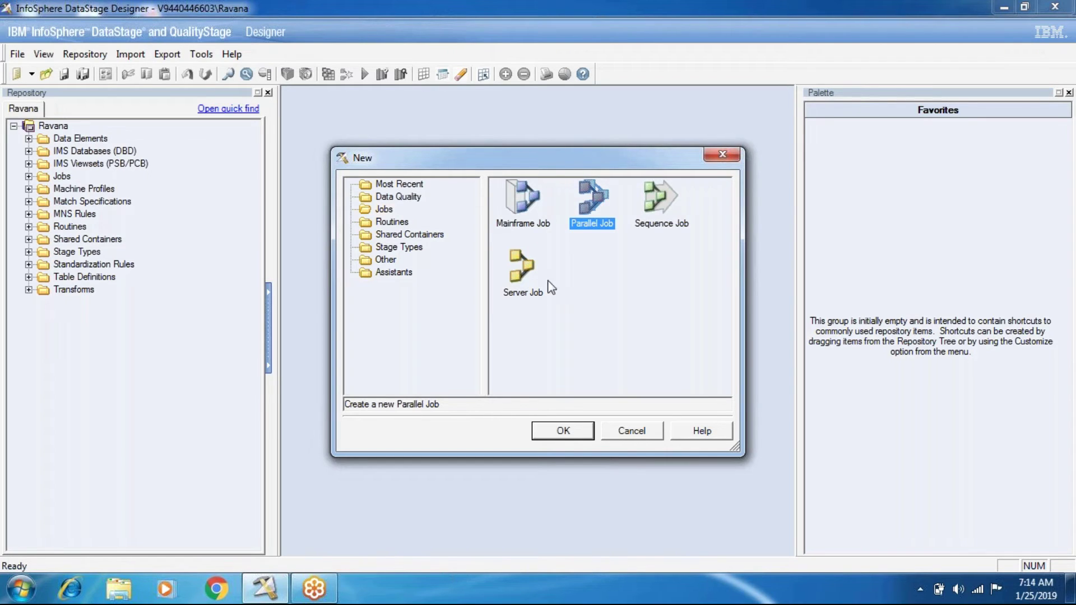
click(658, 219)
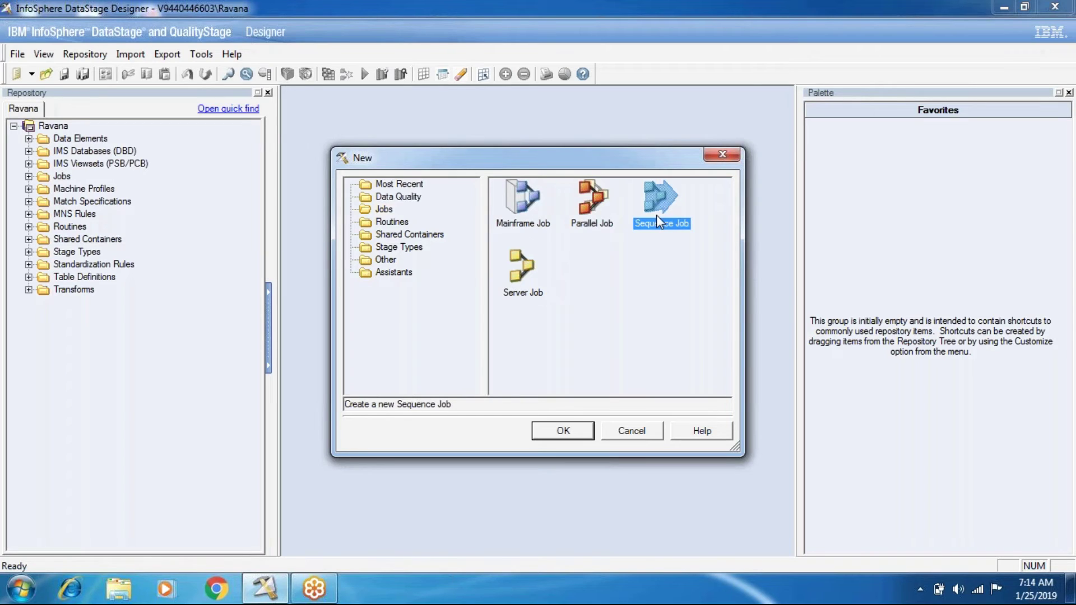
click(586, 210)
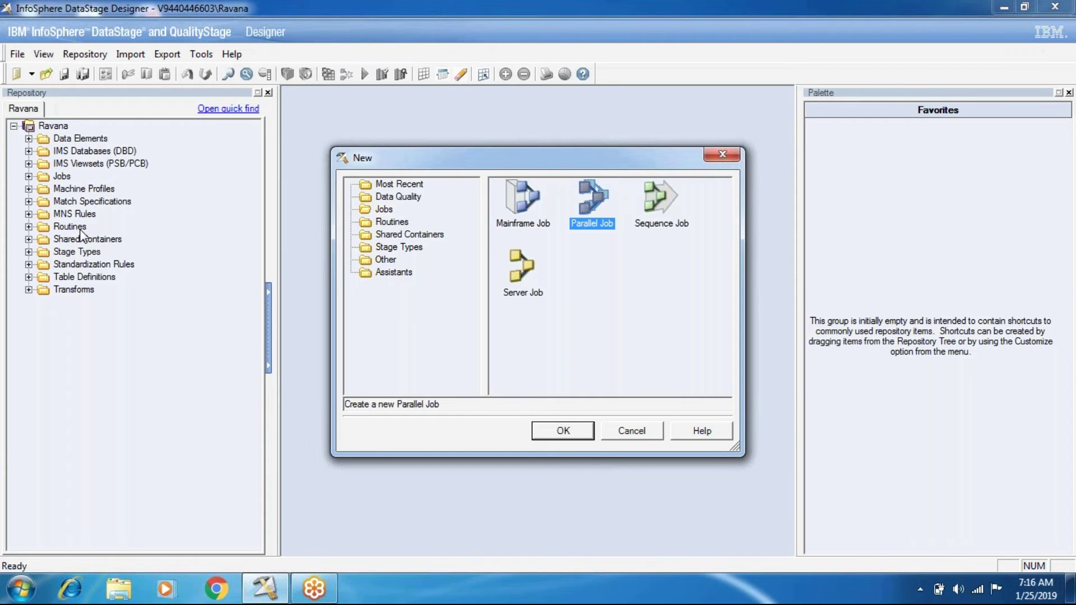
click(921, 589)
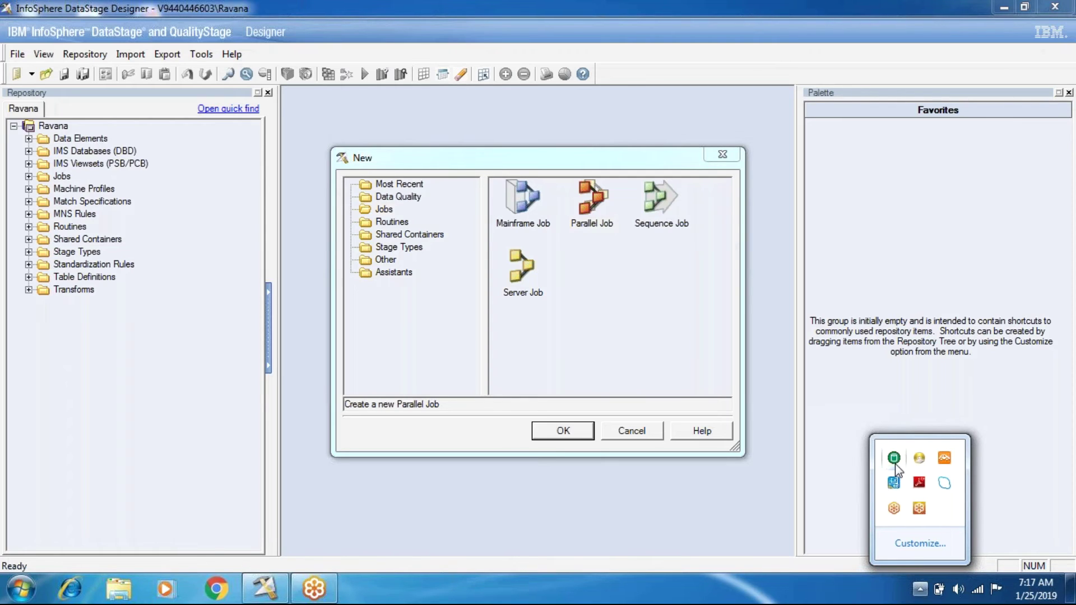
click(635, 333)
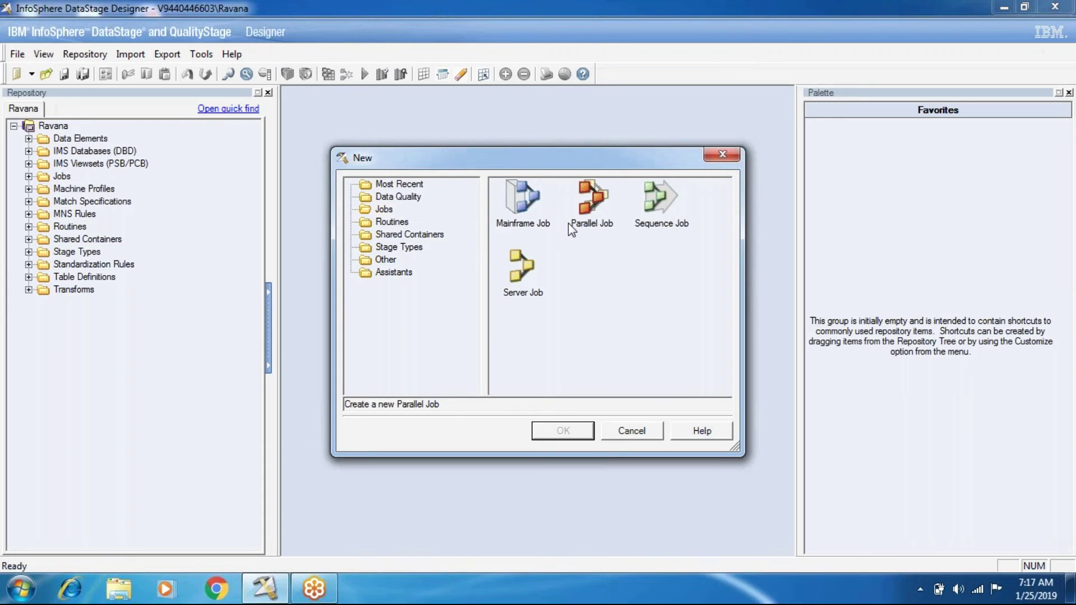
click(583, 216)
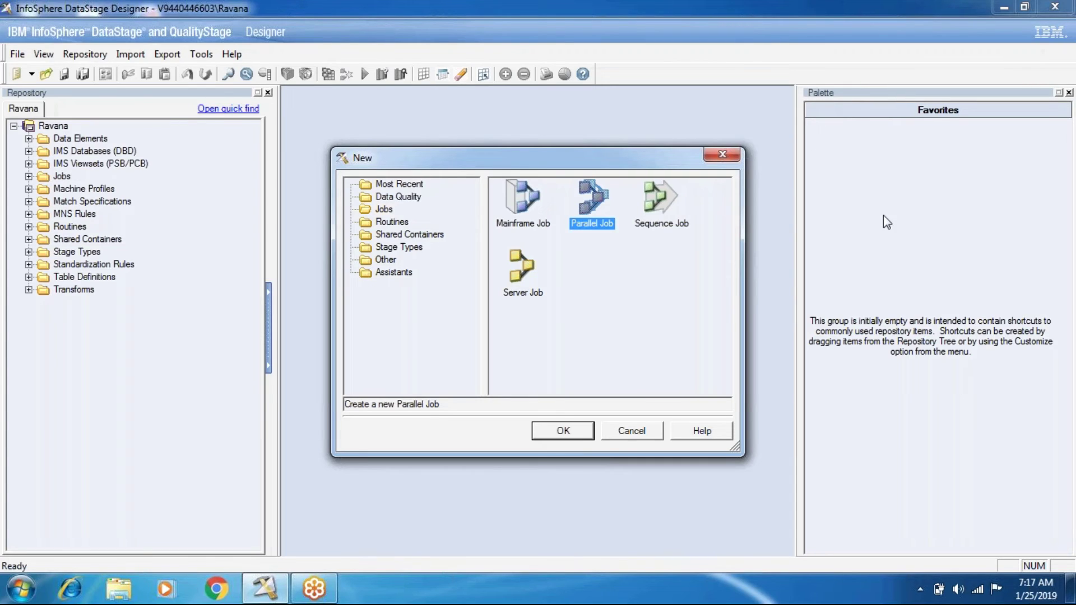
click(563, 430)
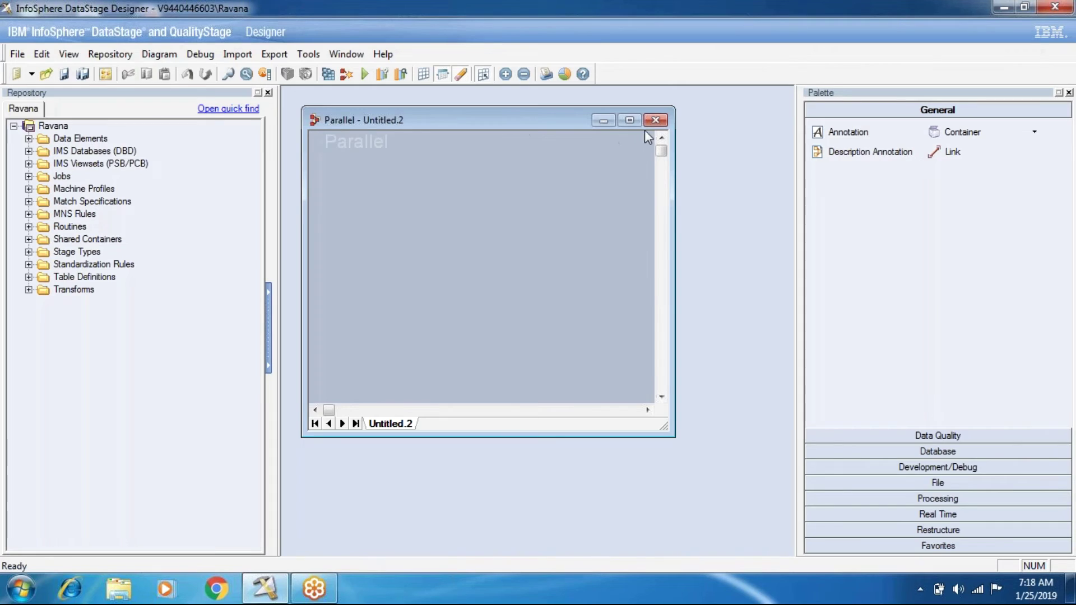
click(655, 120)
Step: Create a new server job from the Jobs category
click(17, 54)
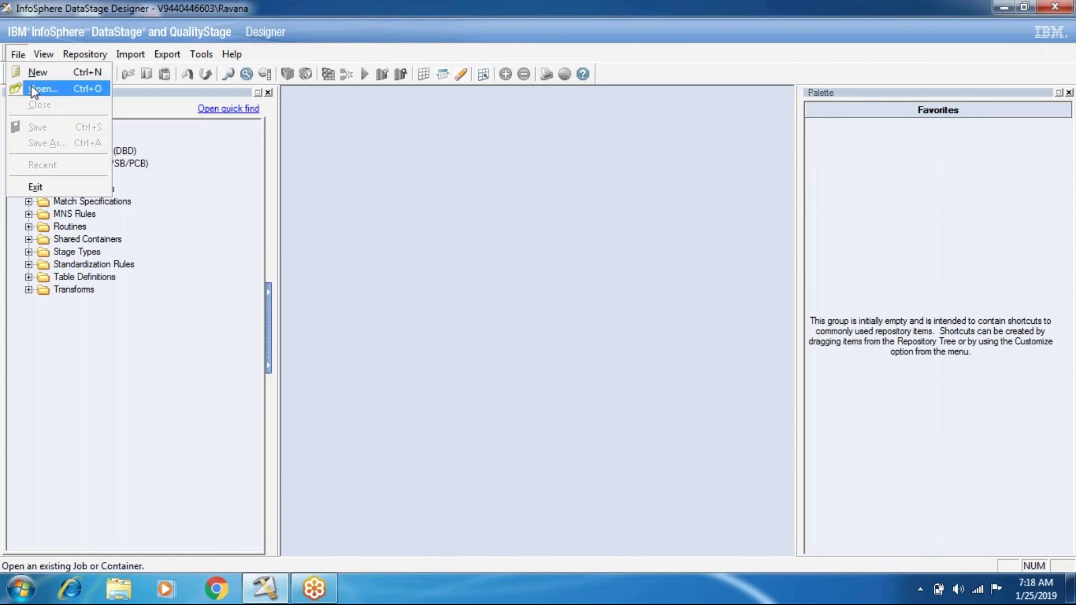
click(37, 73)
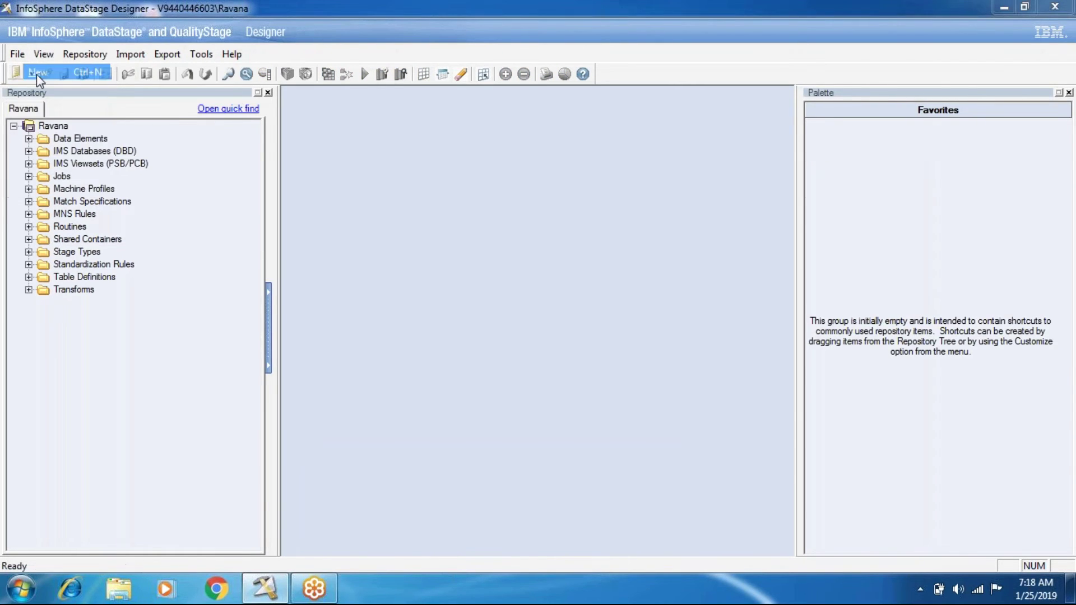
click(384, 209)
click(521, 269)
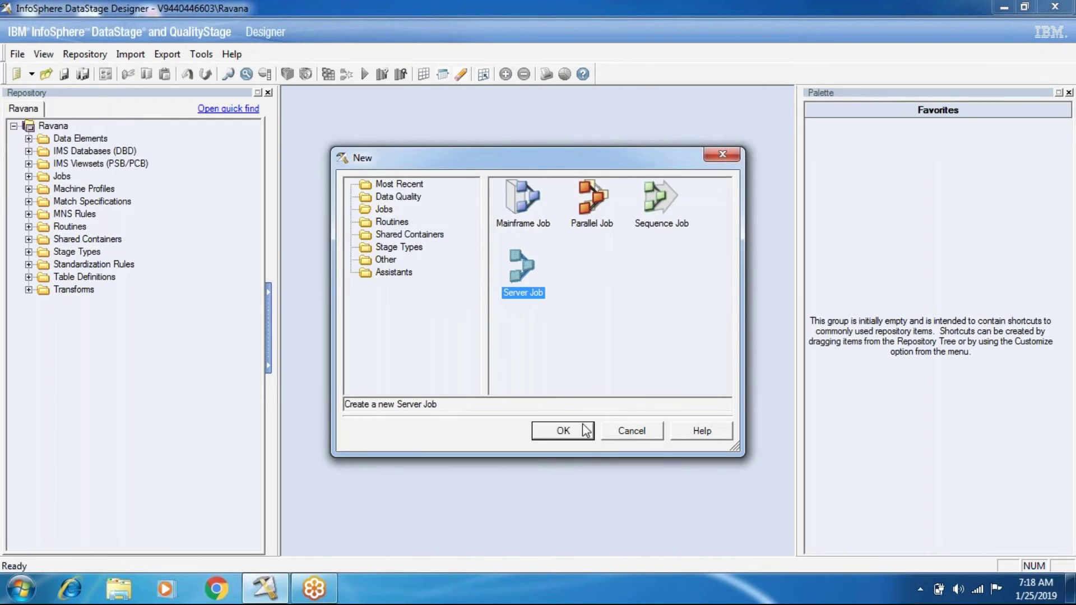
click(583, 433)
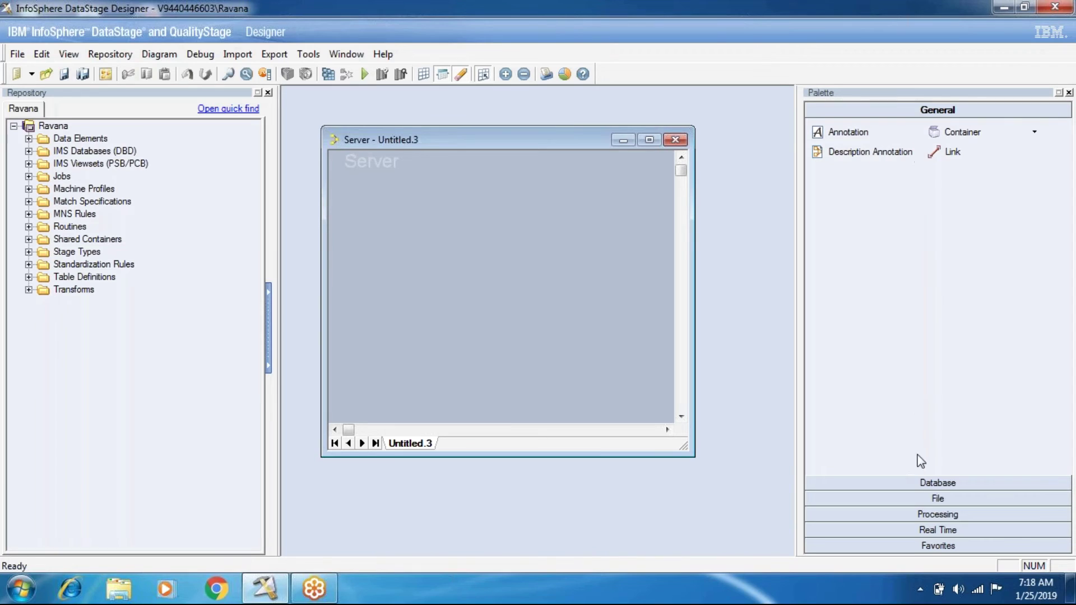
Step: Examine the server job's Database, File, Processing, Real Time and Favorites stage groups, and close the job
click(917, 483)
click(916, 498)
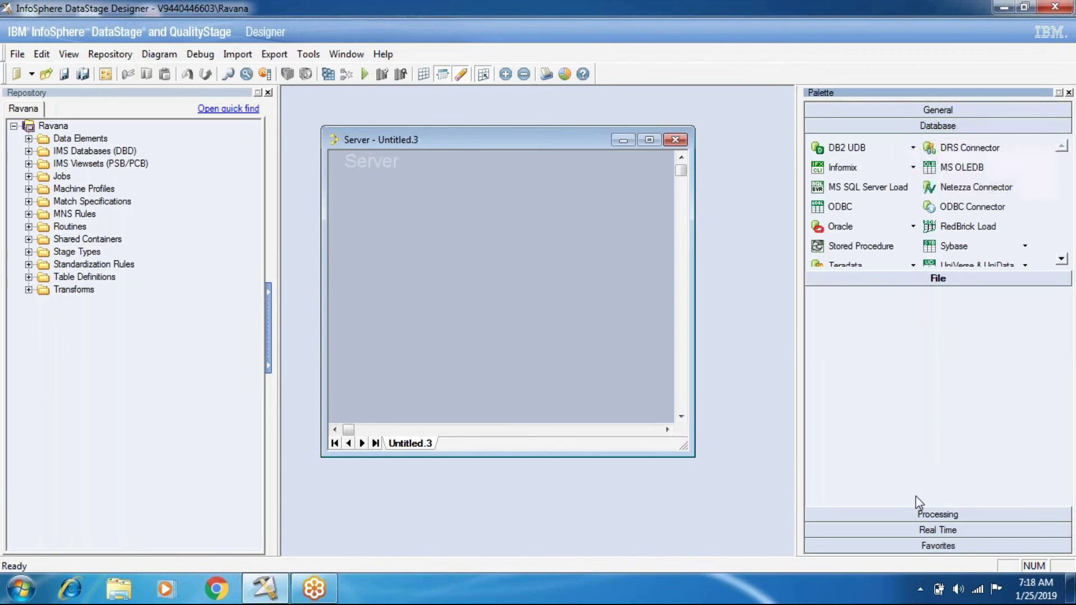
click(912, 514)
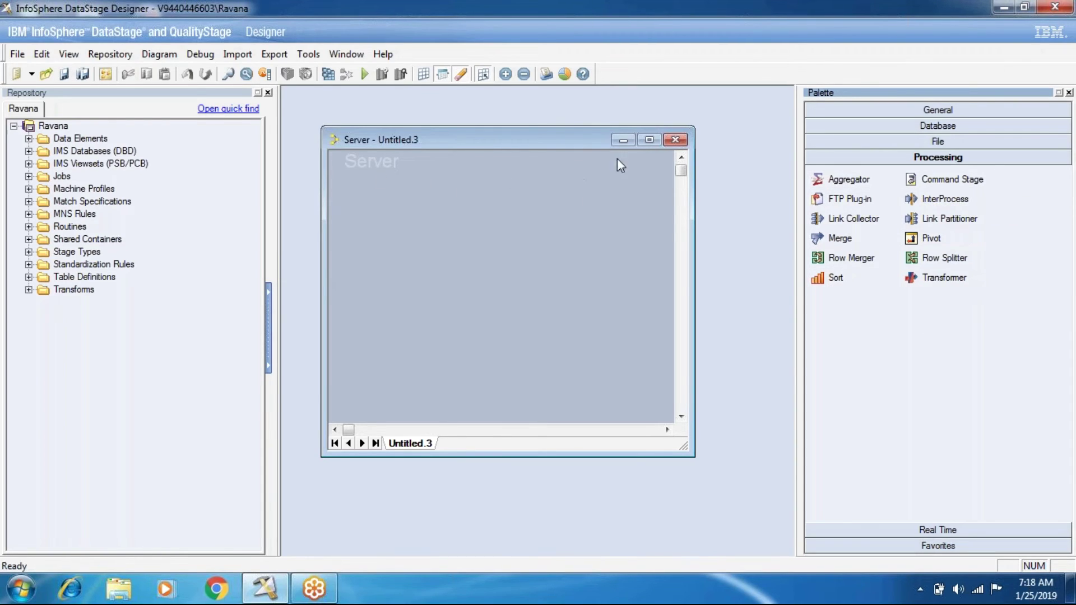
click(853, 530)
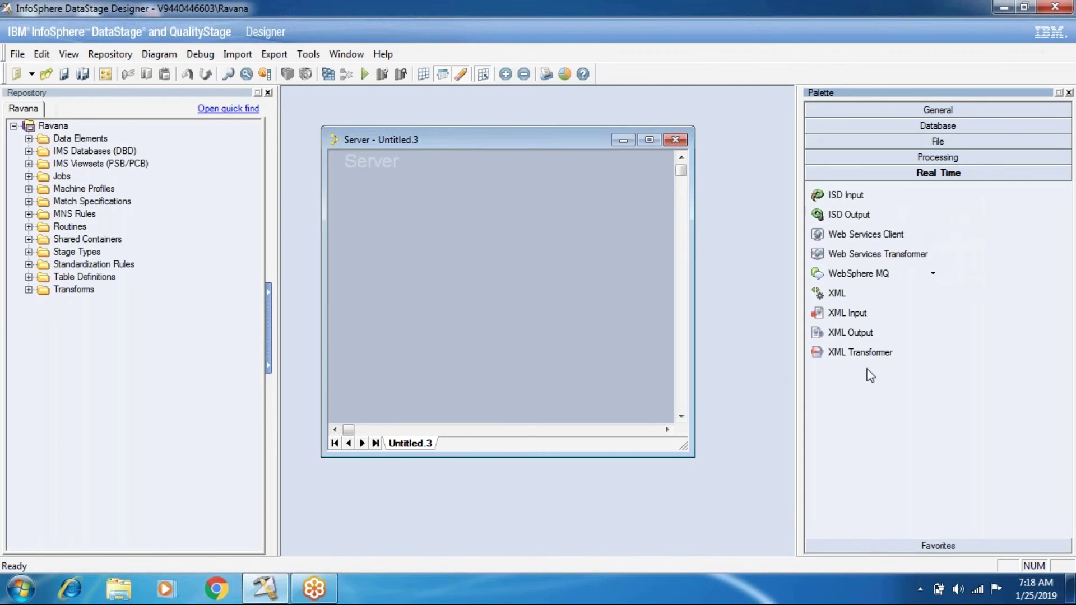
click(863, 546)
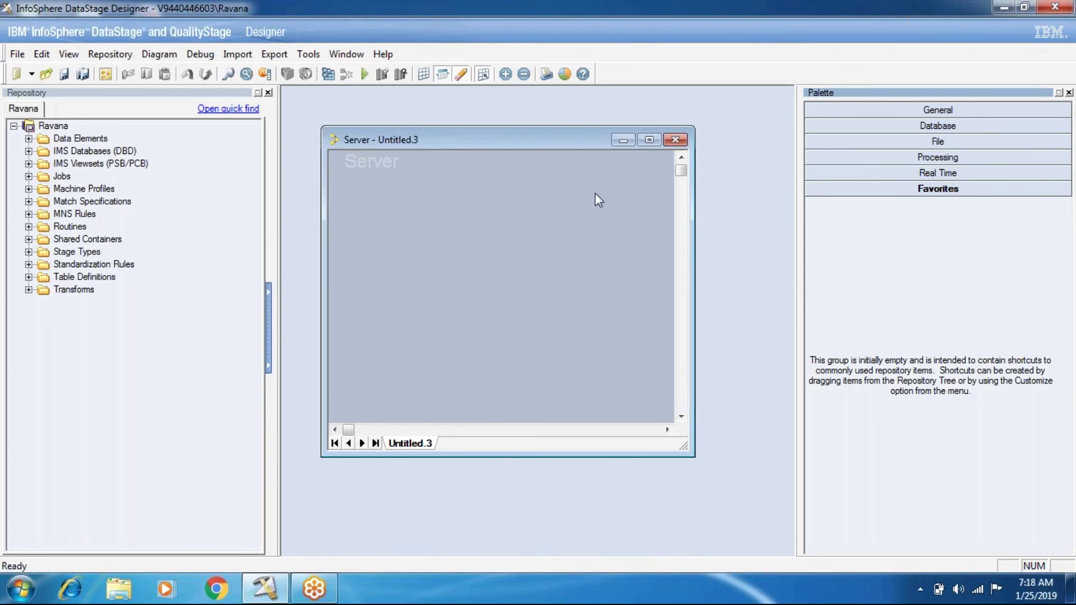
click(676, 140)
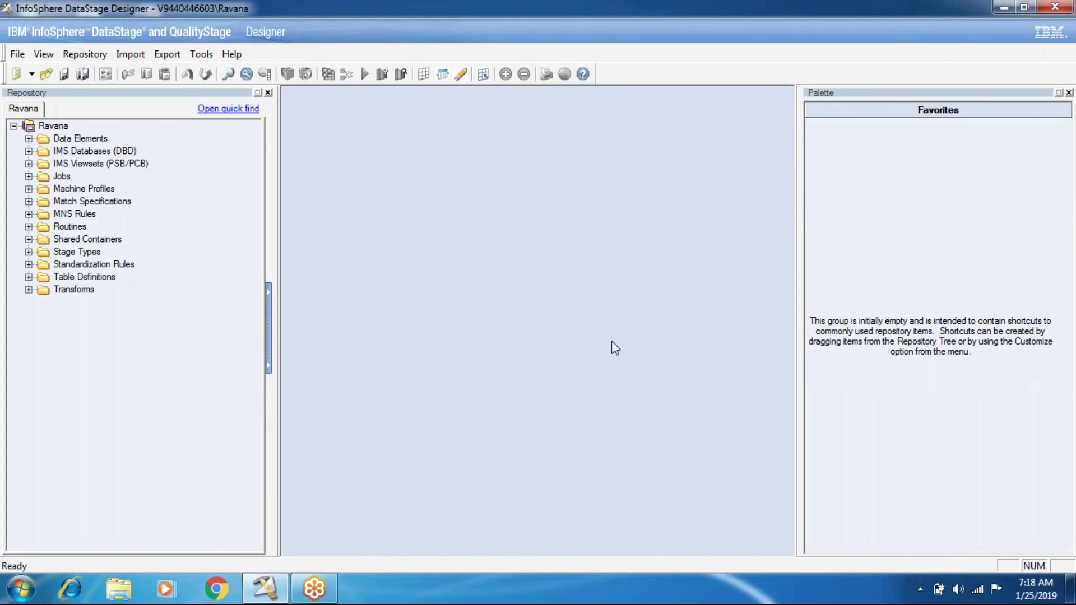
Step: Create a new parallel job from the most recent job types
click(20, 54)
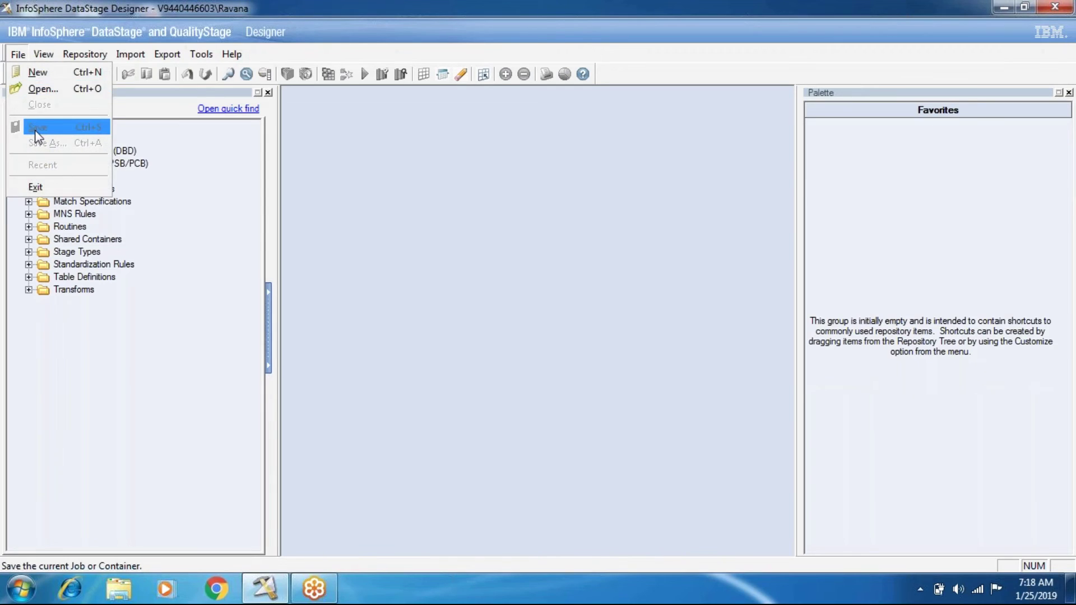
click(34, 73)
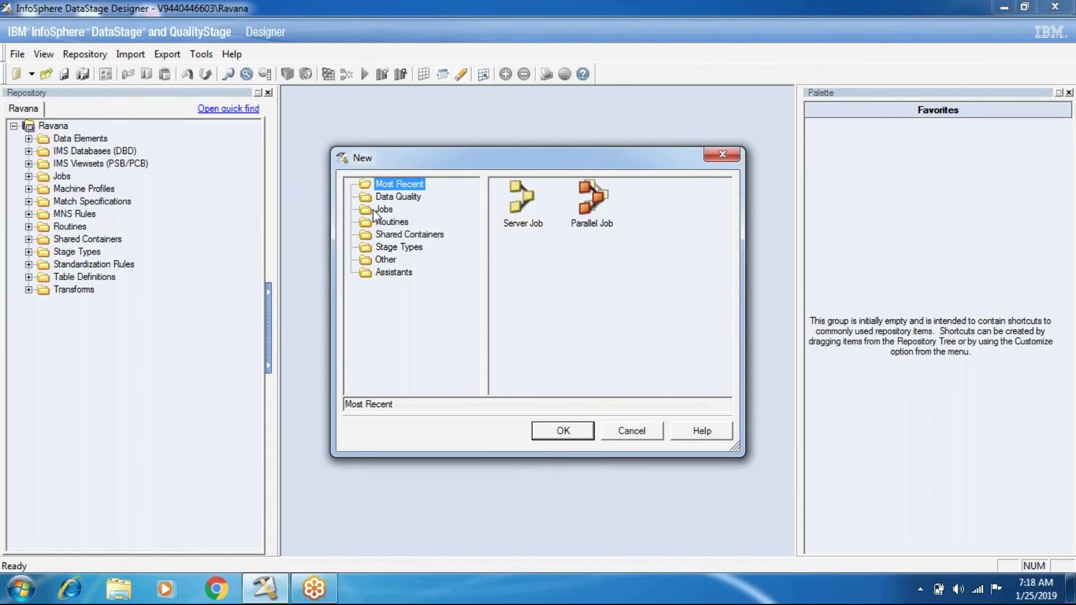
click(557, 196)
click(586, 197)
click(567, 433)
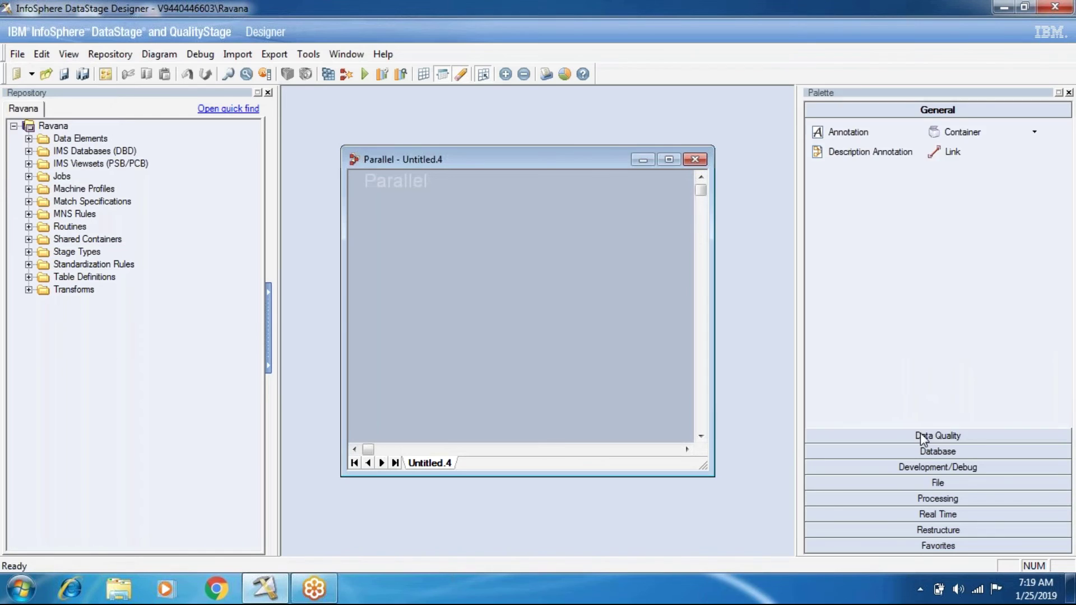
Step: Examine the parallel job's Data Quality, Database, Development/Debug and File stage groups, and look through the full list of Processing stages
click(920, 434)
click(923, 452)
click(923, 468)
click(922, 485)
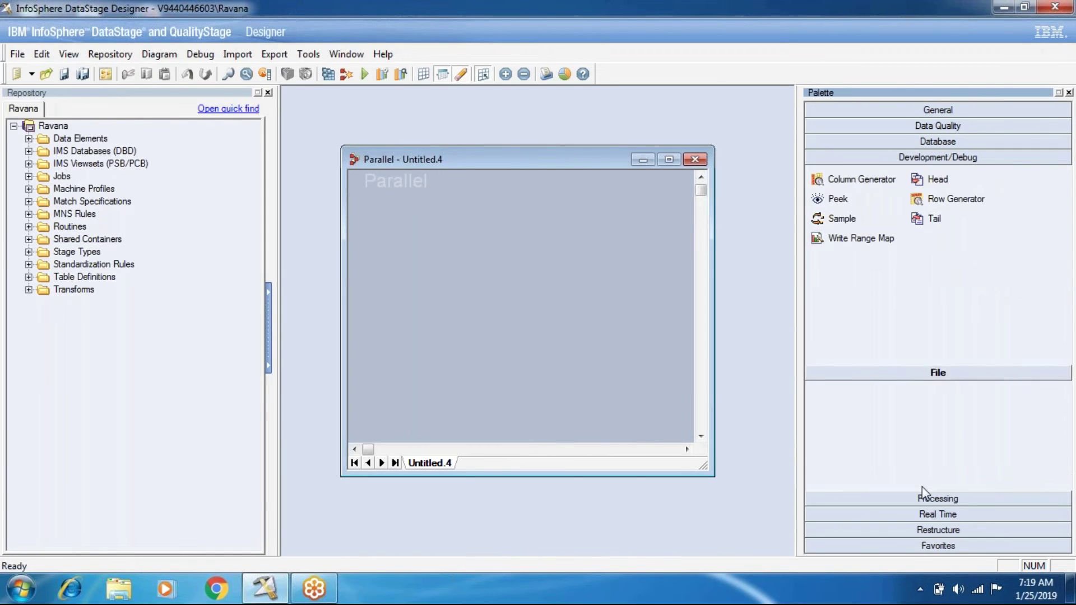
click(920, 497)
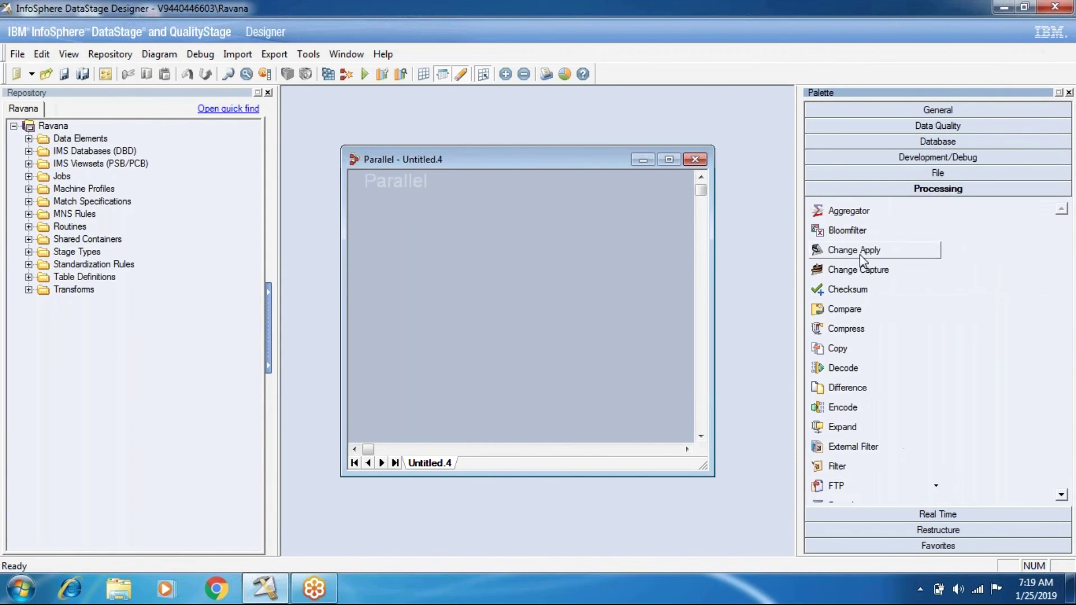
scroll(873, 361, down, 3)
scroll(873, 361, down, 2)
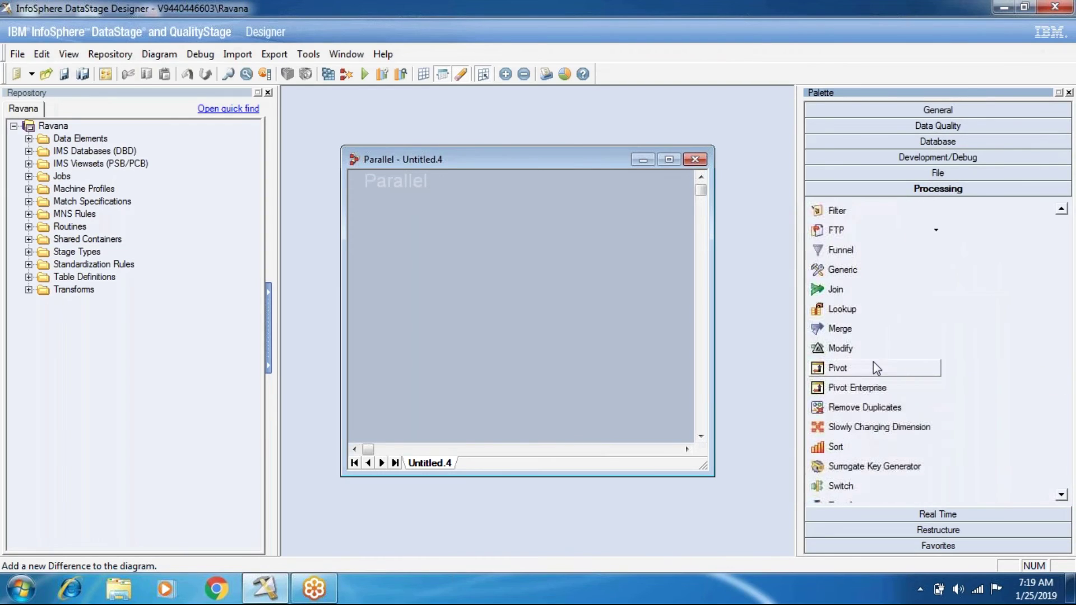
scroll(873, 363, up, 1)
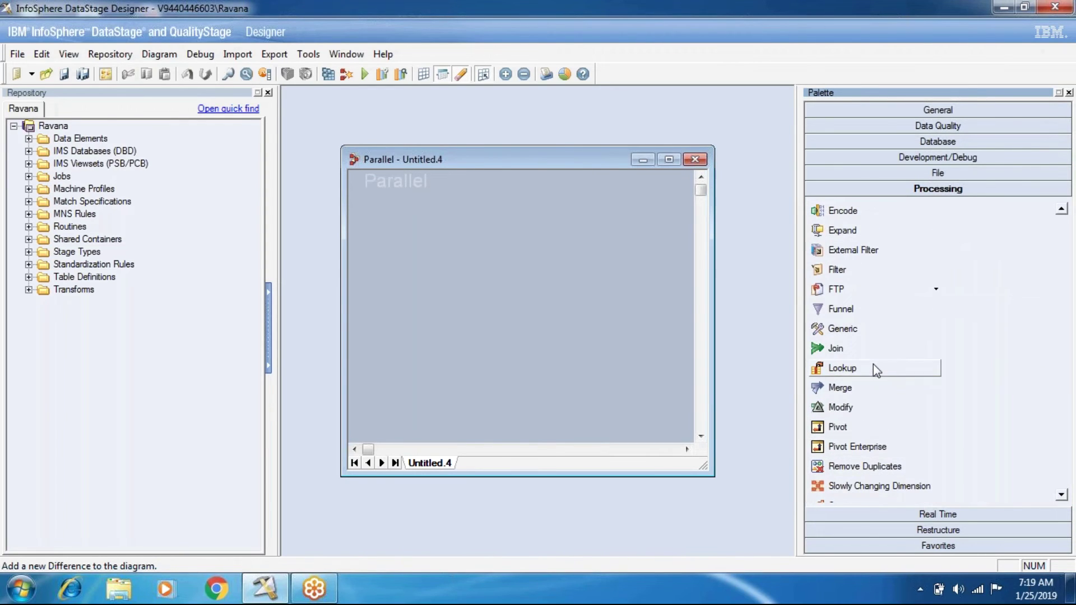
scroll(937, 344, up, 5)
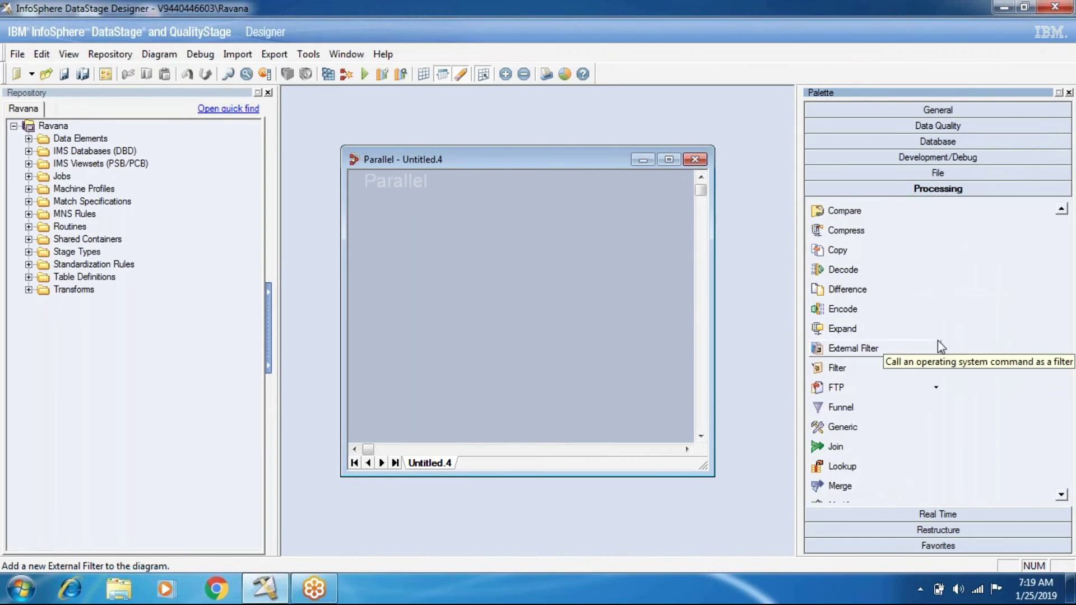
scroll(937, 341, up, 1)
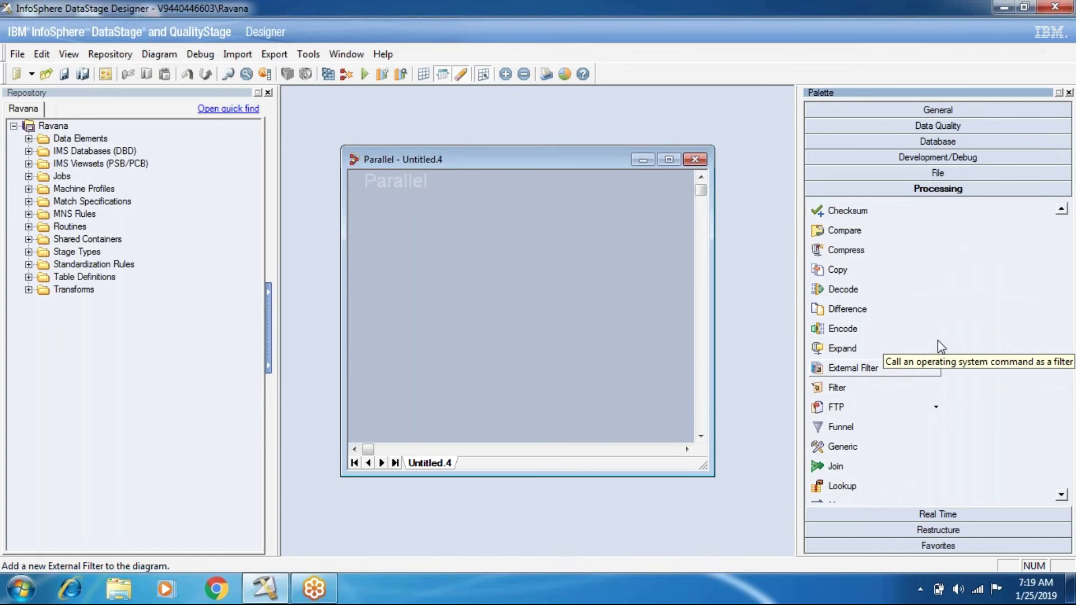
scroll(937, 341, down, 1)
scroll(937, 341, down, 10)
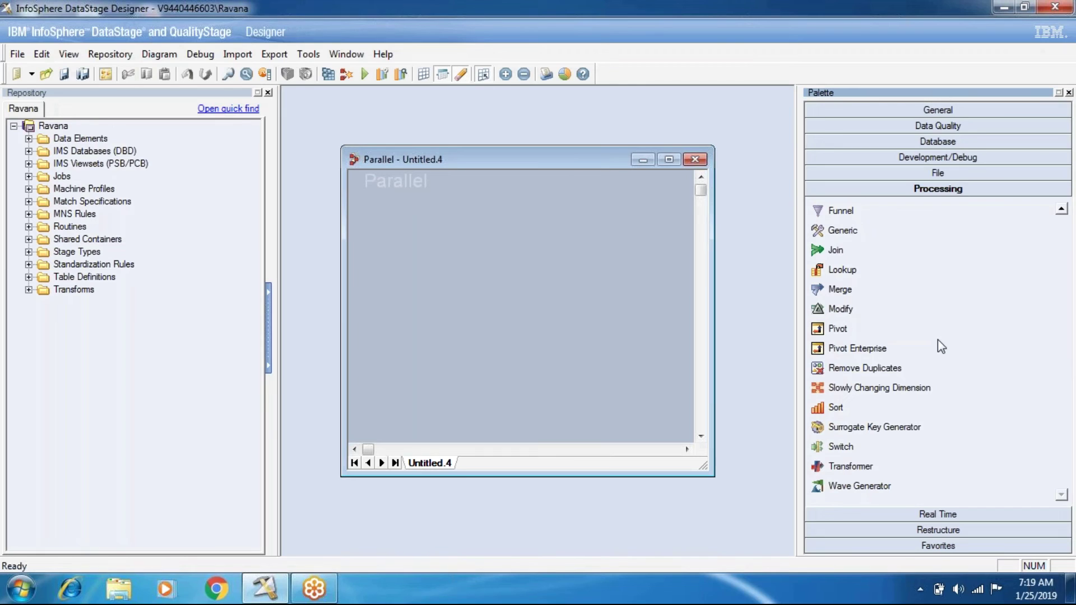
Step: Close the untitled parallel job and create a new sequence job from the Jobs category
click(695, 159)
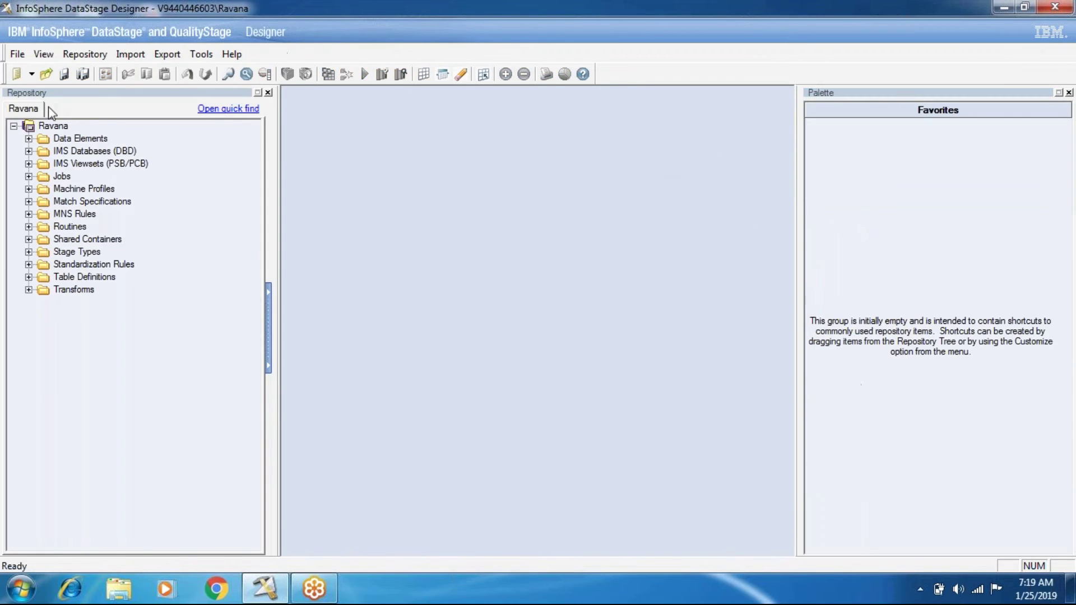
click(17, 54)
click(35, 72)
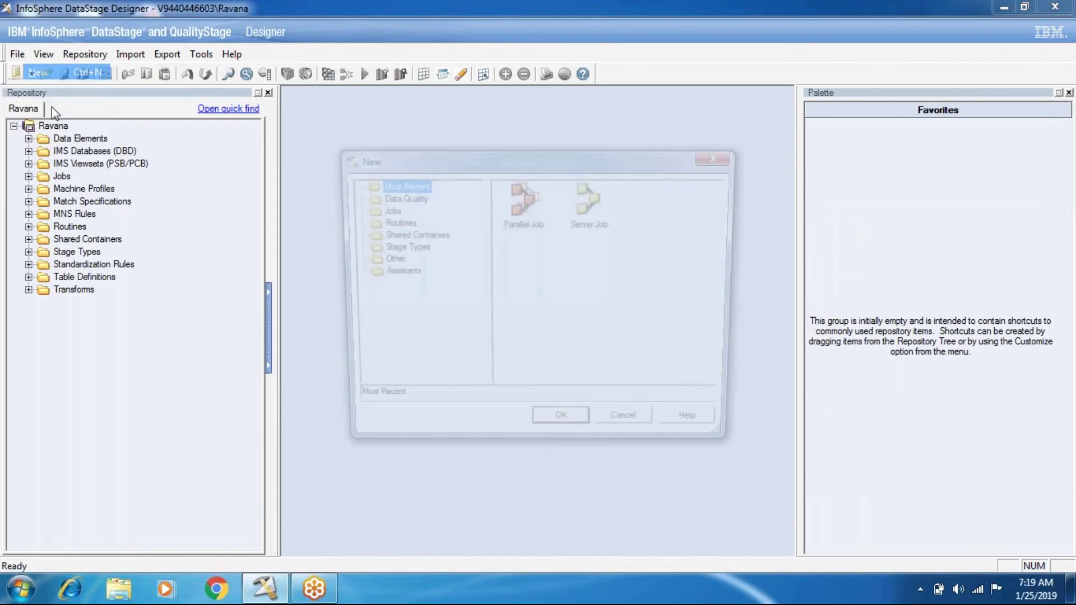
click(392, 222)
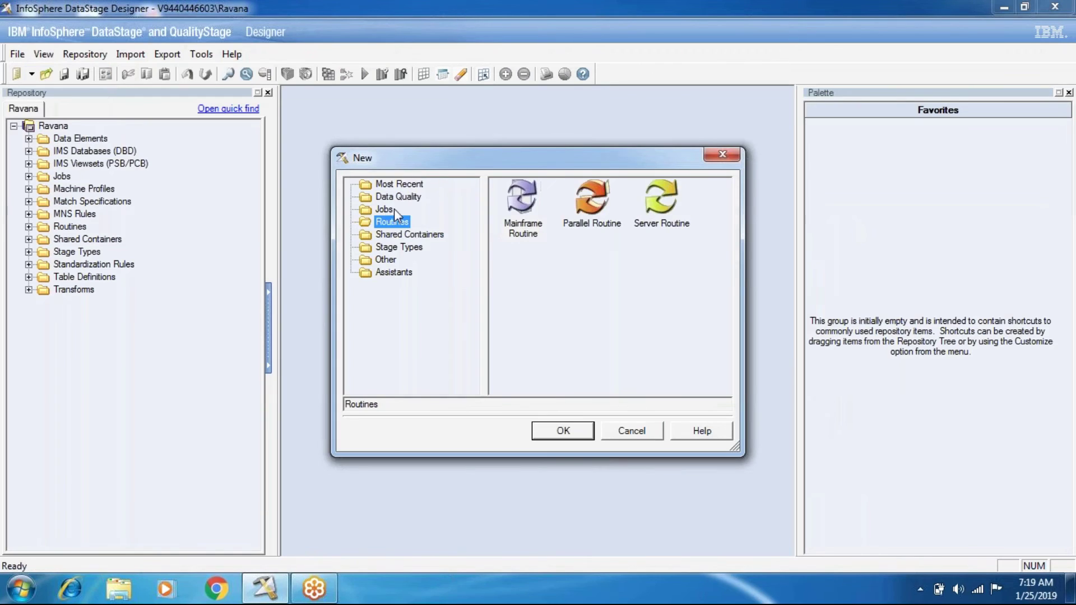
click(385, 209)
click(667, 216)
click(564, 431)
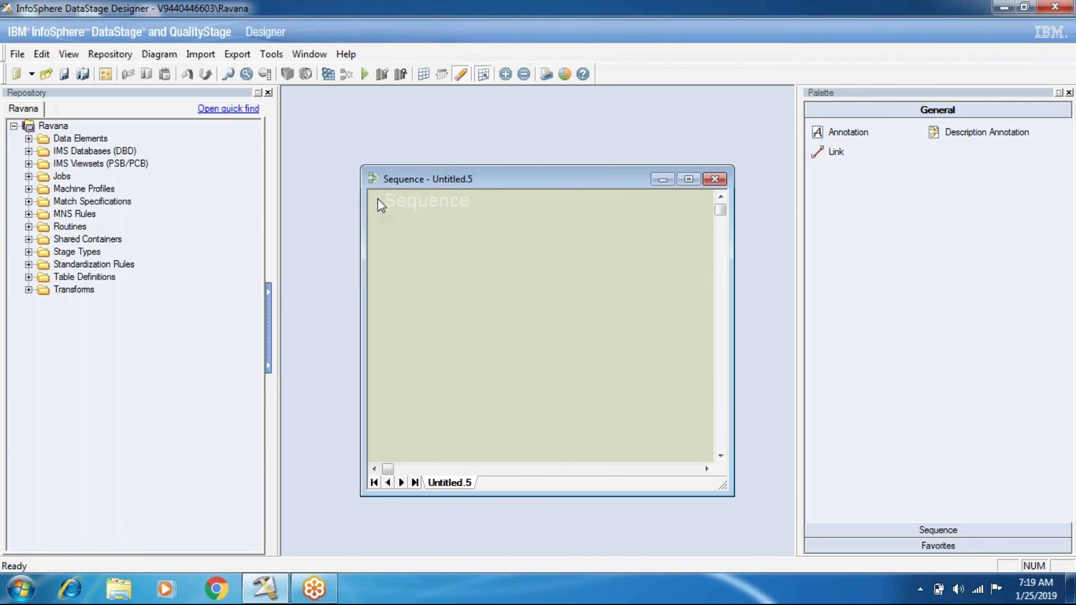
Step: Examine the sequence job's Favorites and Sequence stage groups, and close the job
click(913, 530)
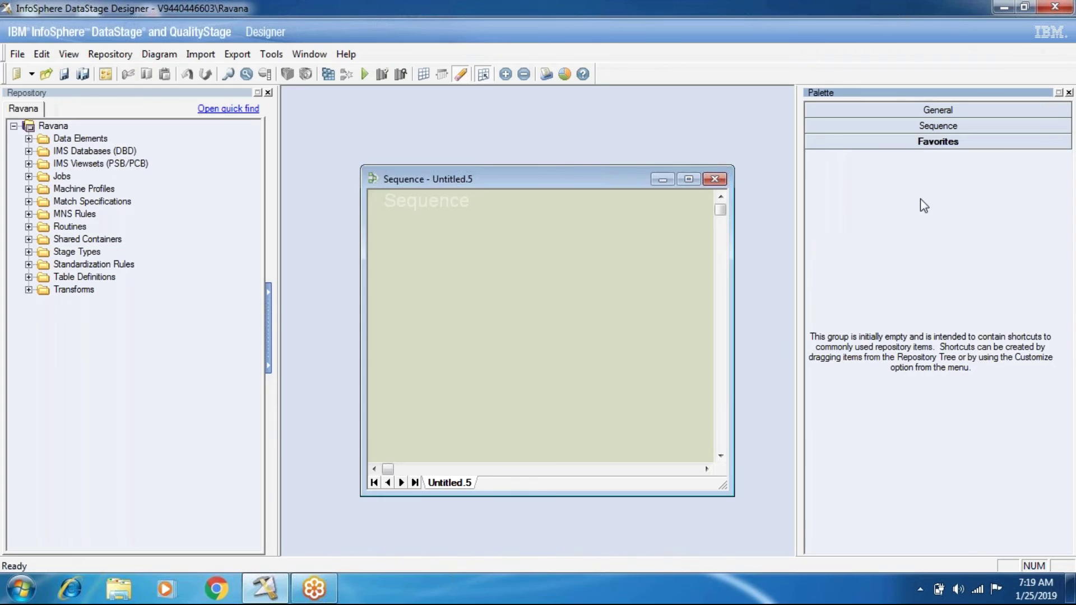
click(917, 130)
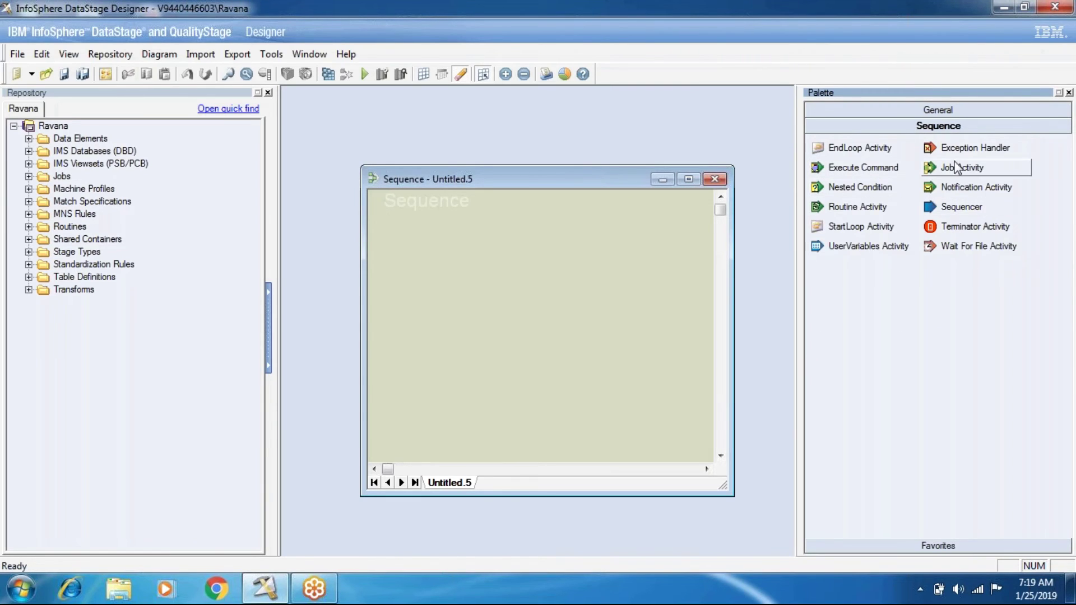
click(714, 179)
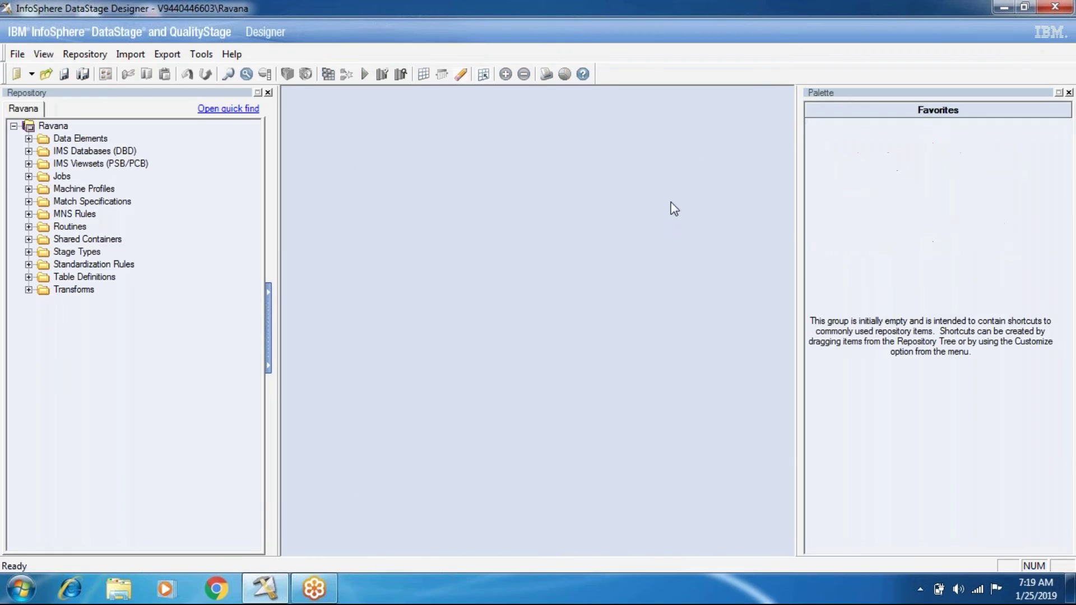
Step: Create a new parallel job from the most recent job types and maximize its design window
click(18, 54)
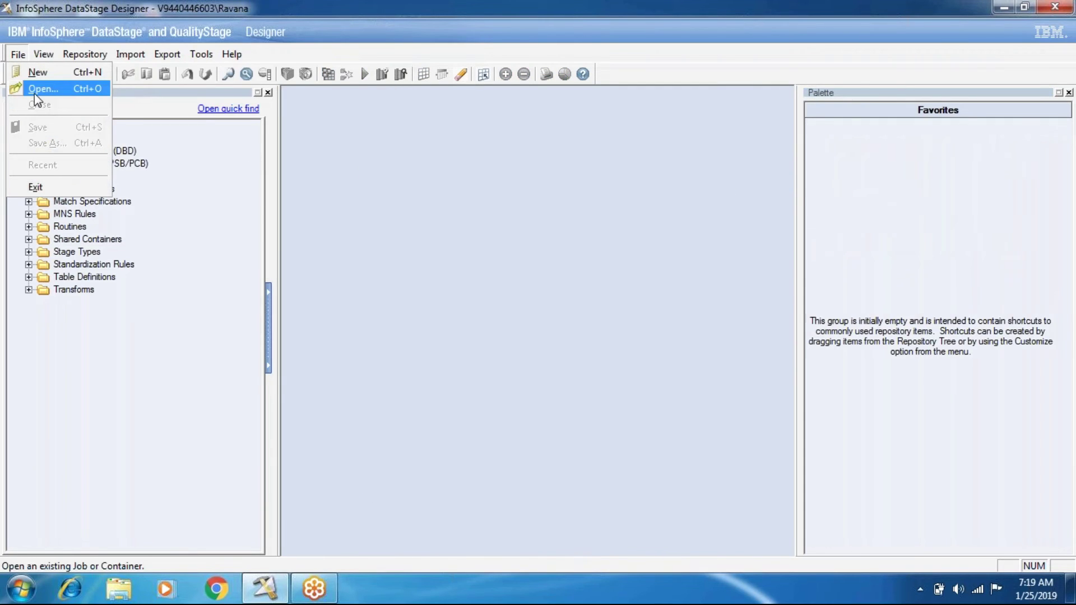
click(37, 74)
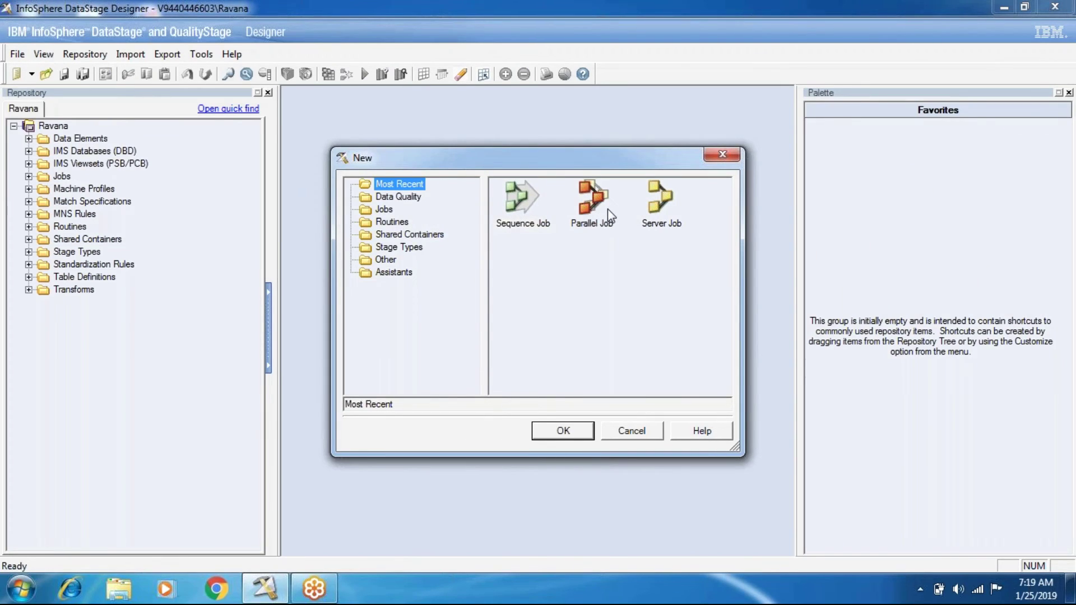
click(588, 207)
click(563, 431)
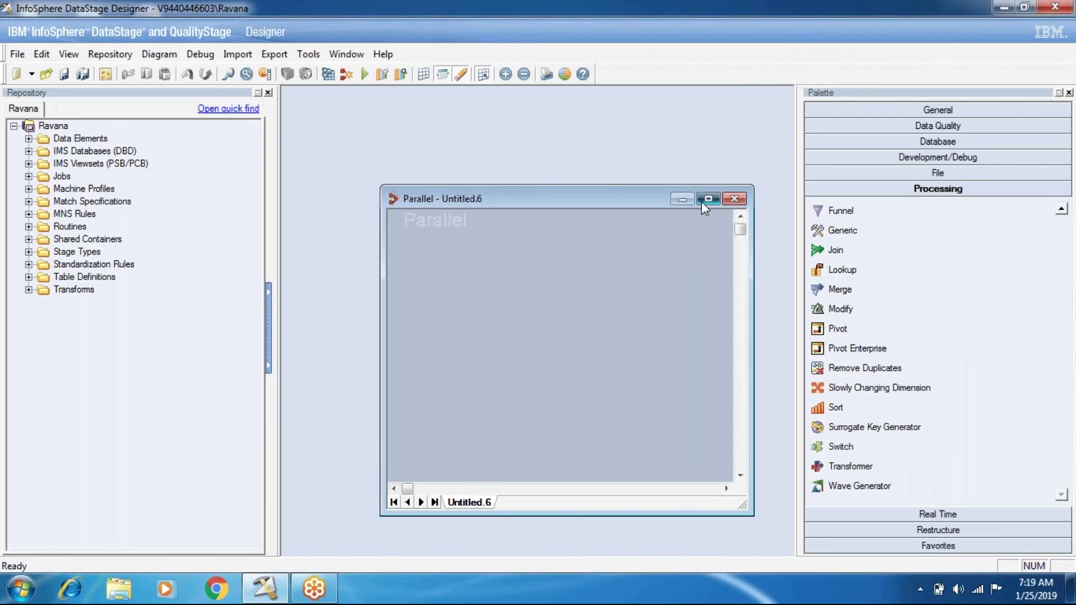
click(701, 202)
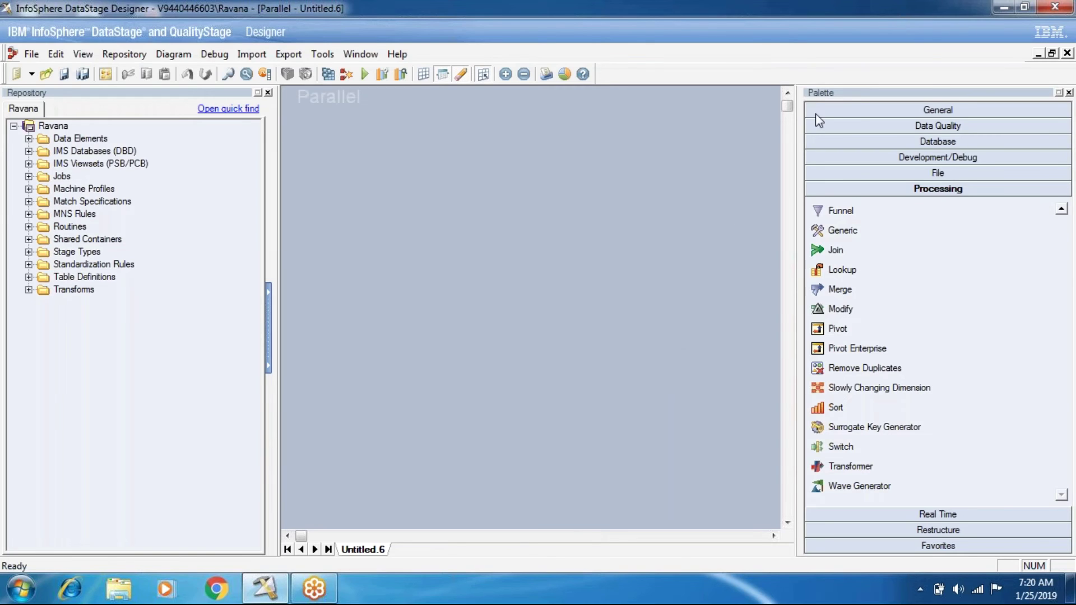
Step: Place Netezza Connector, SQLServer Enterprise, DB2 Connector and Oracle Connector database stages on the canvas, with Oracle apart as the target
click(894, 142)
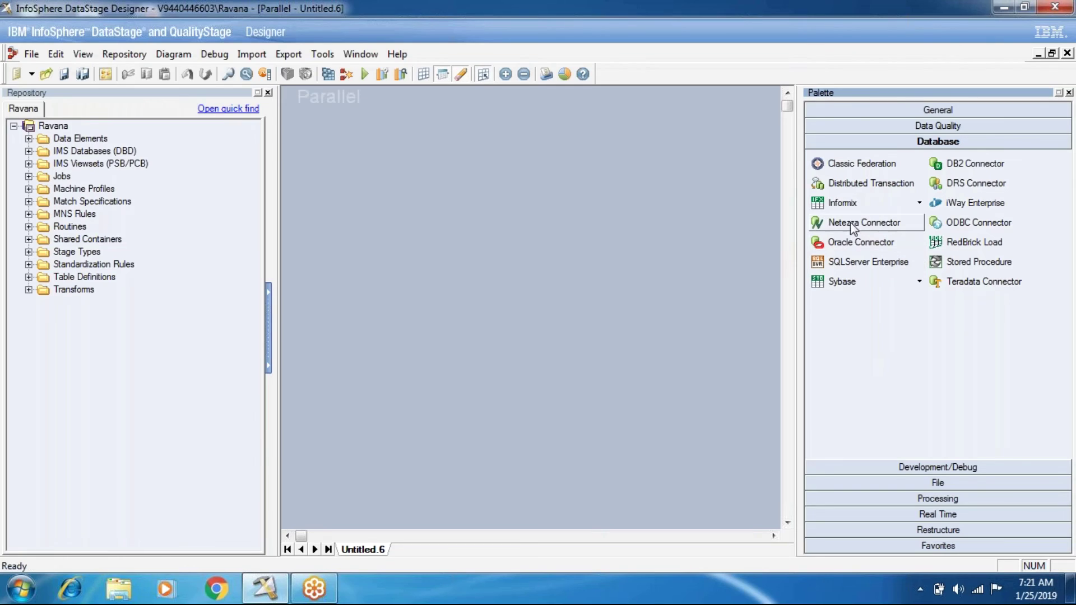
click(358, 200)
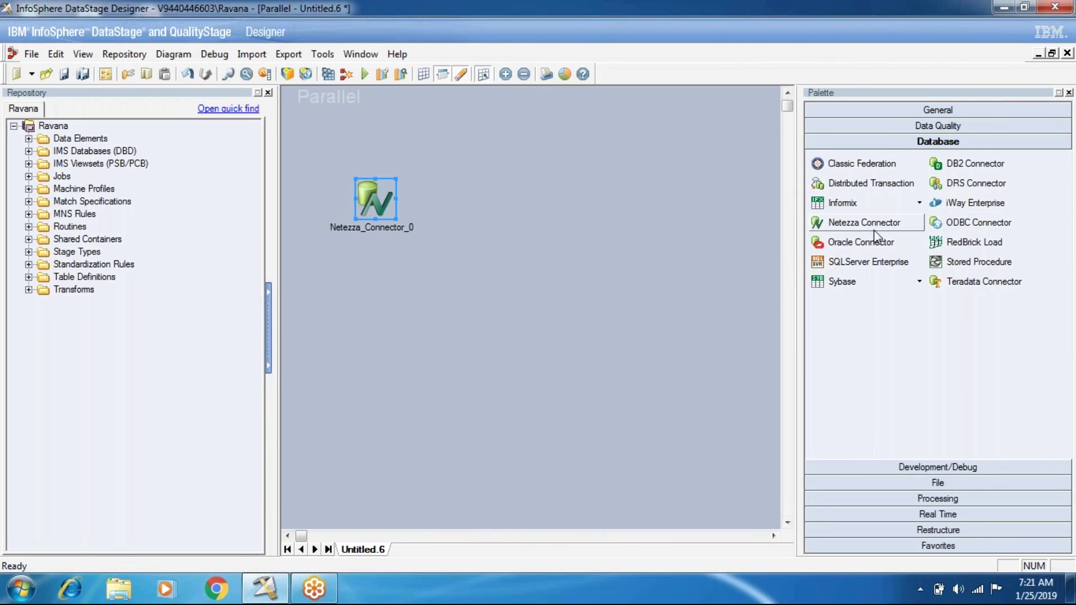
click(868, 261)
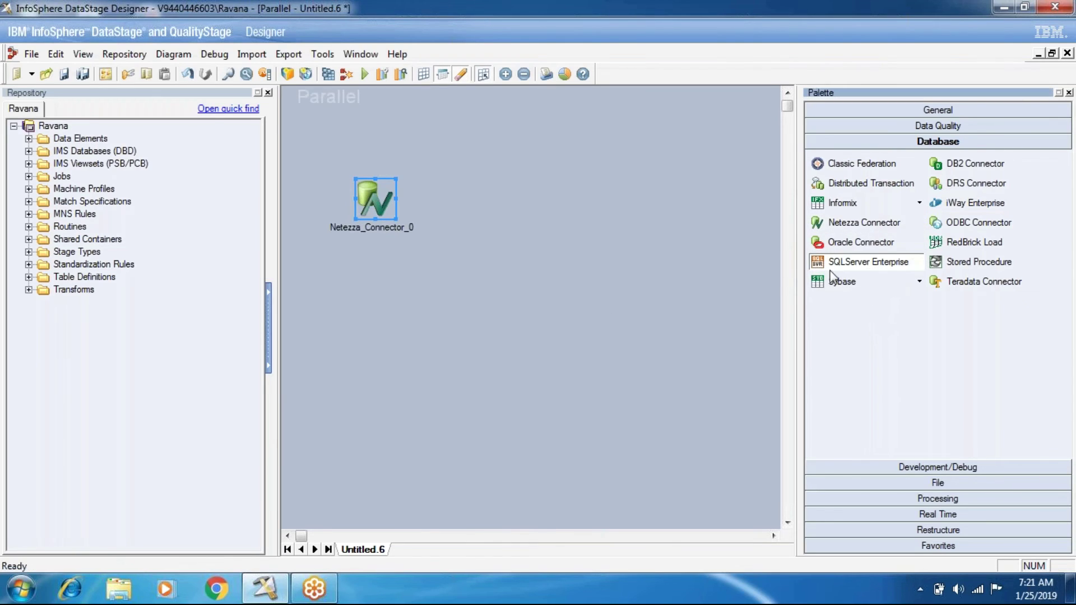
click(341, 294)
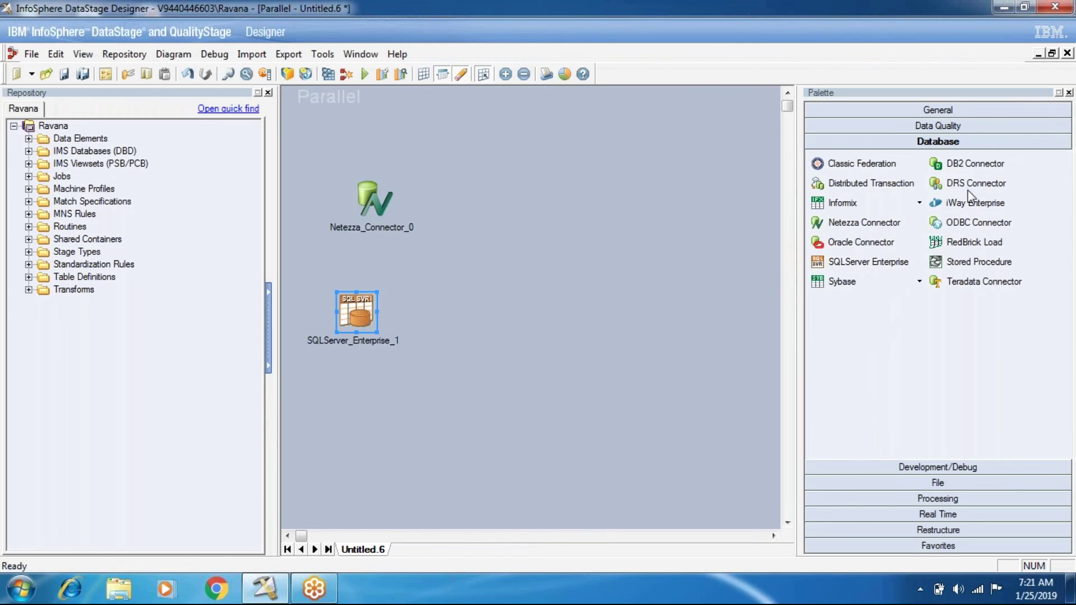
click(967, 164)
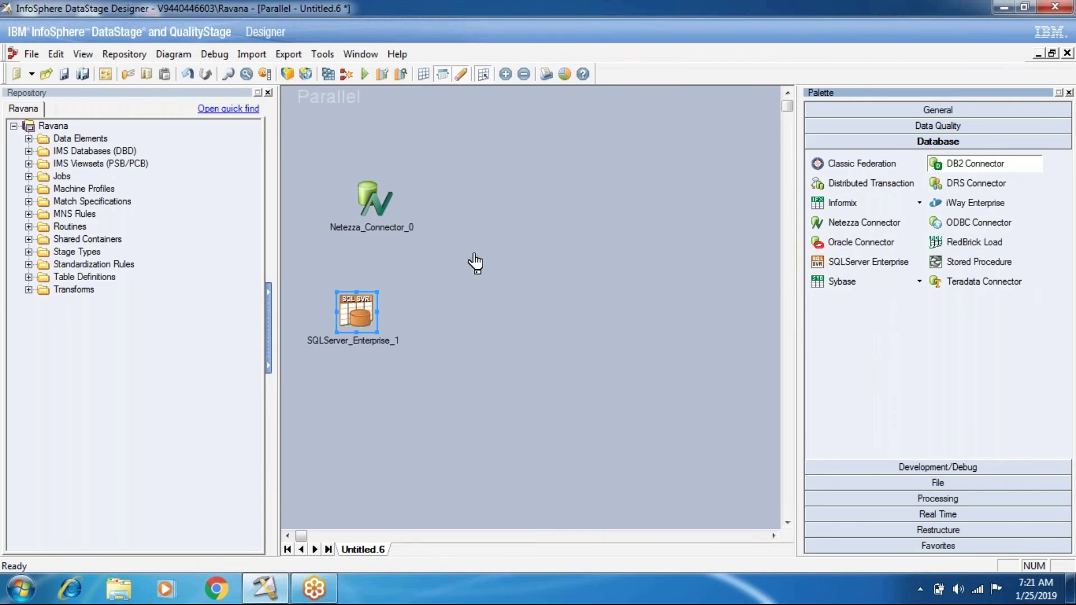
click(488, 143)
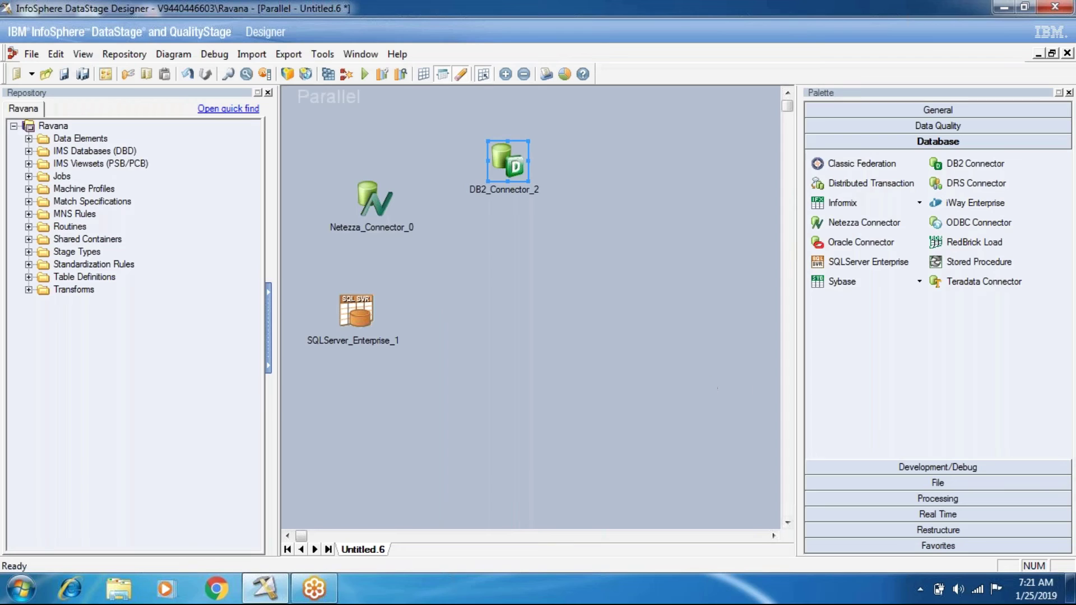
click(826, 263)
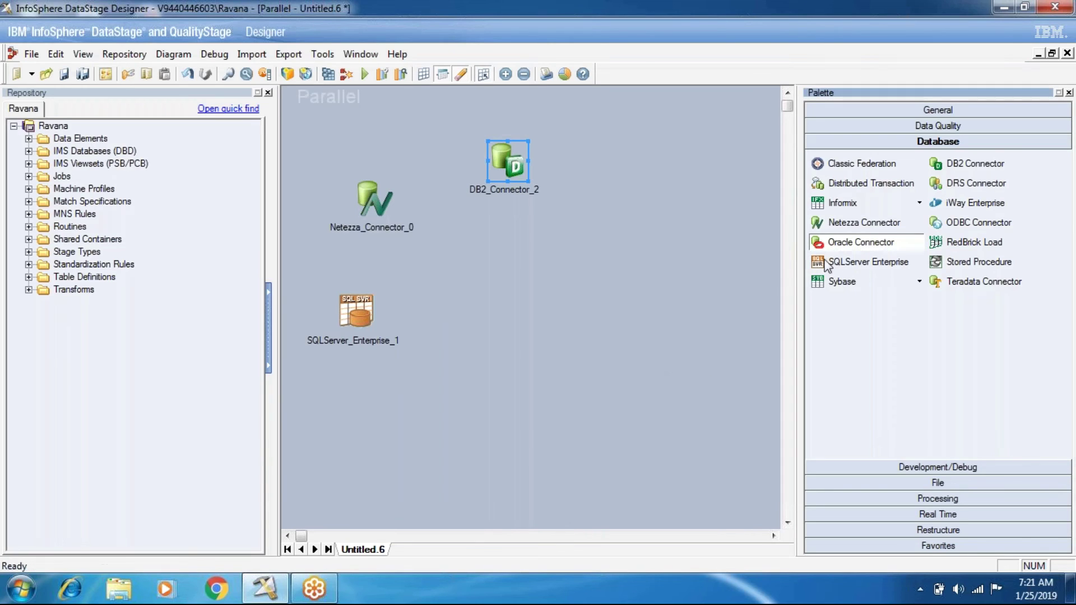
click(693, 275)
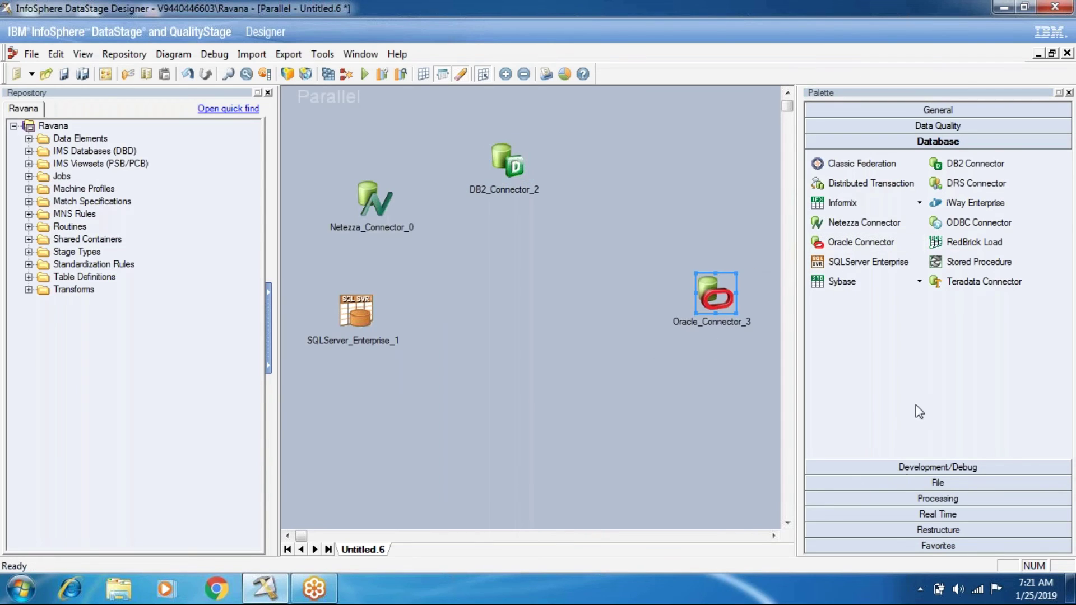
Step: Add a Join stage between the databases, link the SQL Server, Netezza and DB2 sources into it, and link its output to Oracle
click(911, 498)
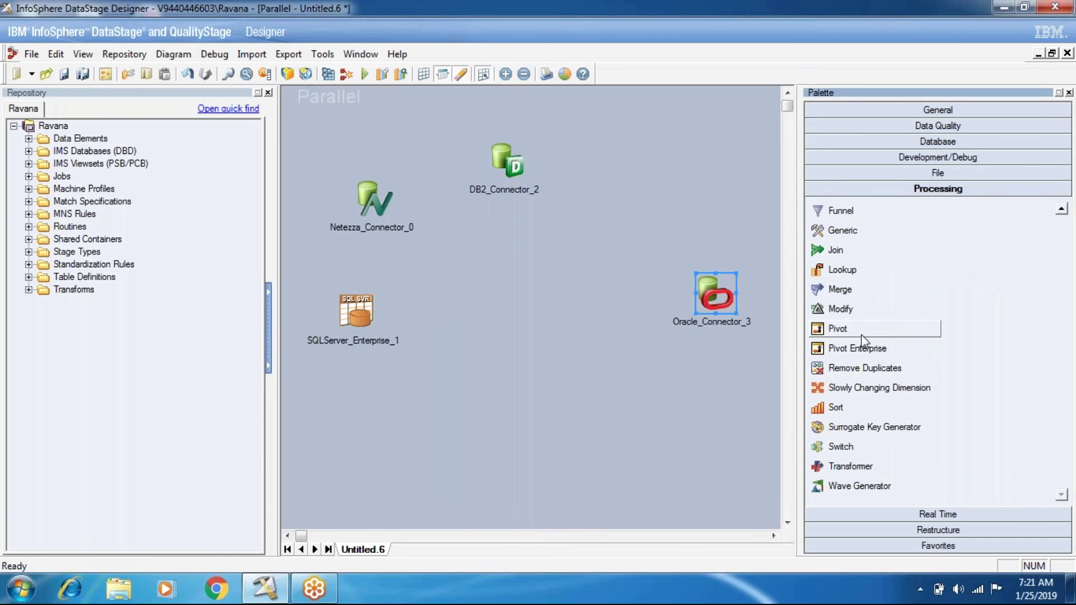
scroll(880, 470, up, 4)
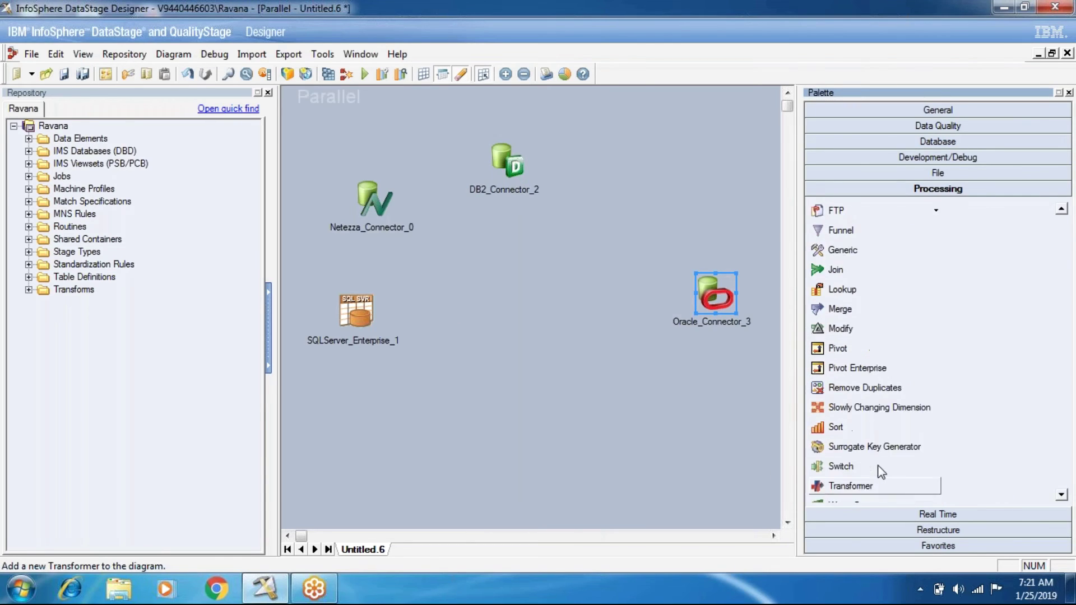
click(517, 261)
drag(359, 326, 527, 279)
drag(375, 202, 521, 267)
mouse_move(503, 166)
mouse_down()
mouse_move(507, 261)
mouse_move(715, 302)
mouse_move(698, 281)
mouse_up()
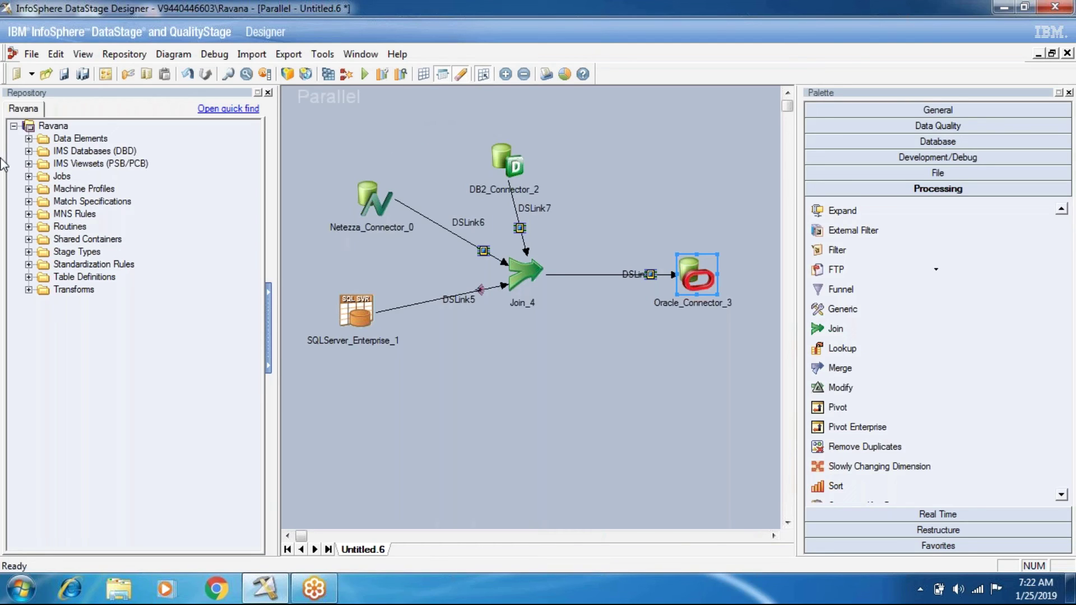
Step: Look through the commands available for the repository's Jobs folder, including the item types it can create
click(28, 176)
click(60, 177)
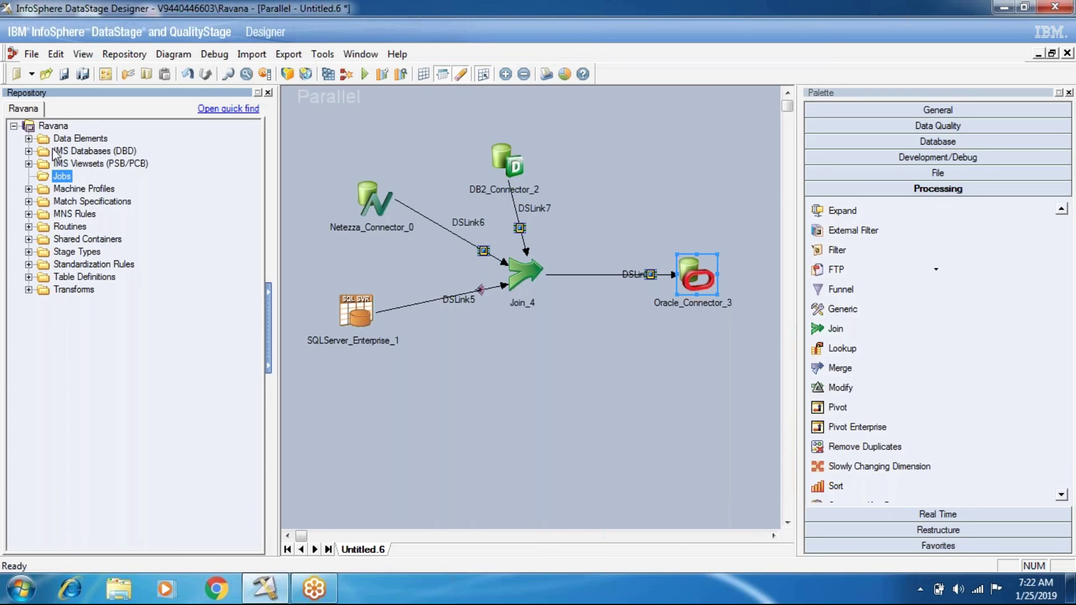
right_click(60, 176)
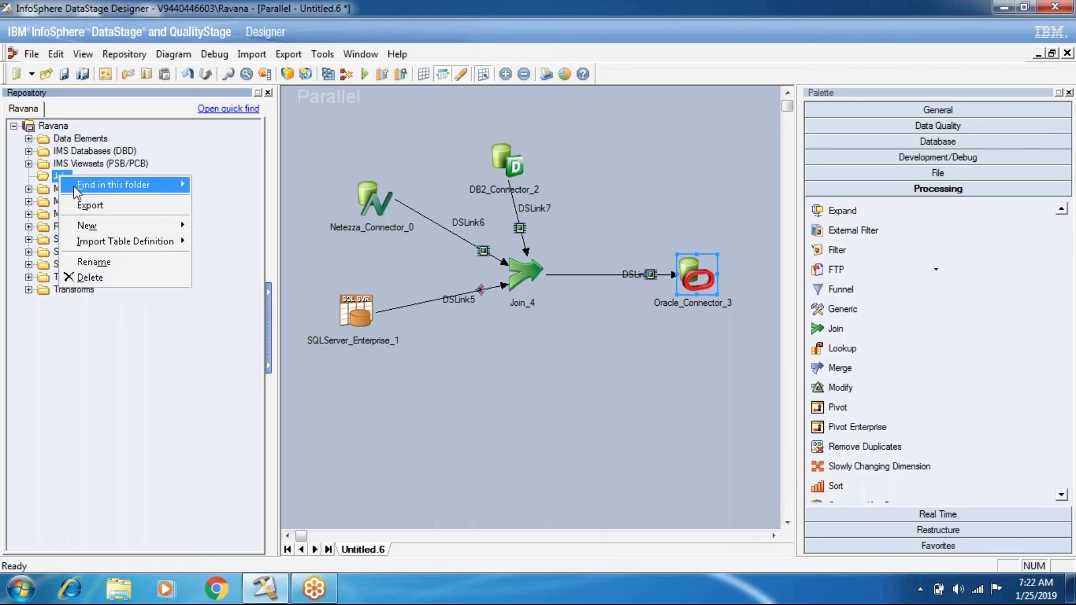
mouse_move(93, 227)
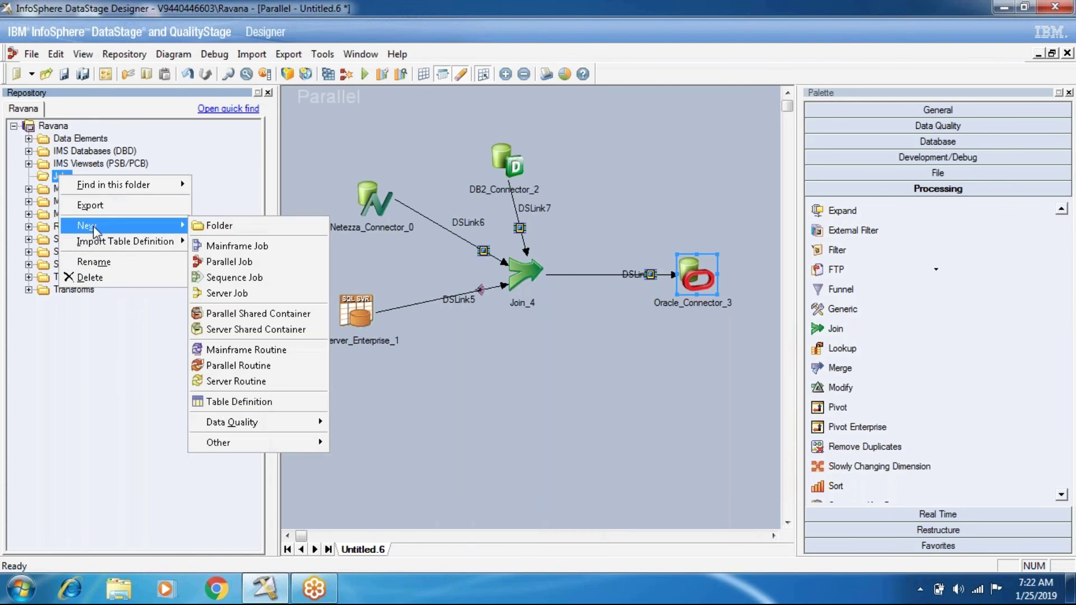
click(101, 353)
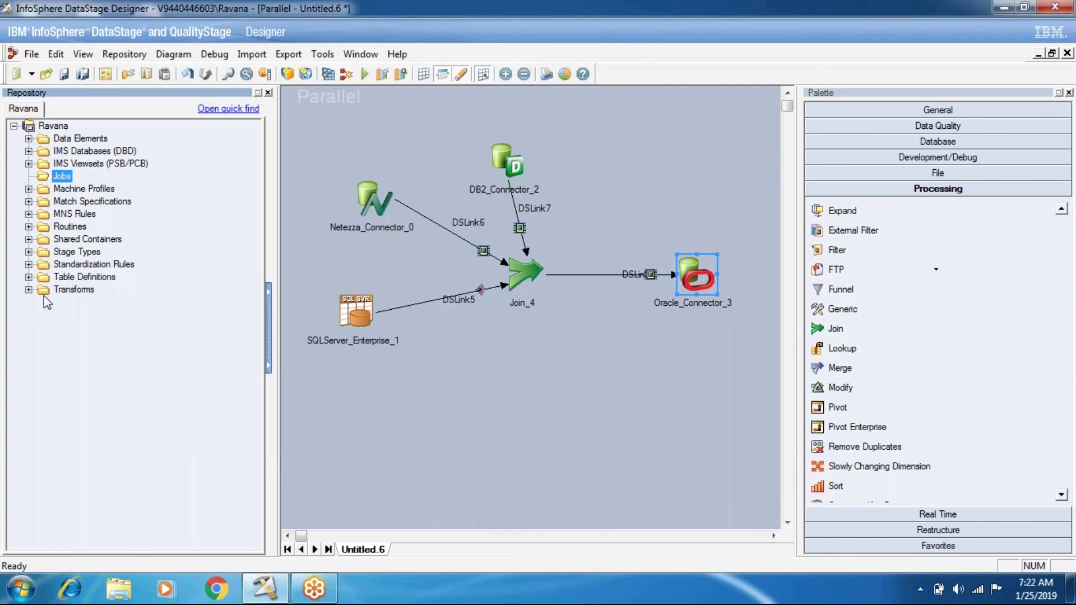
right_click(56, 179)
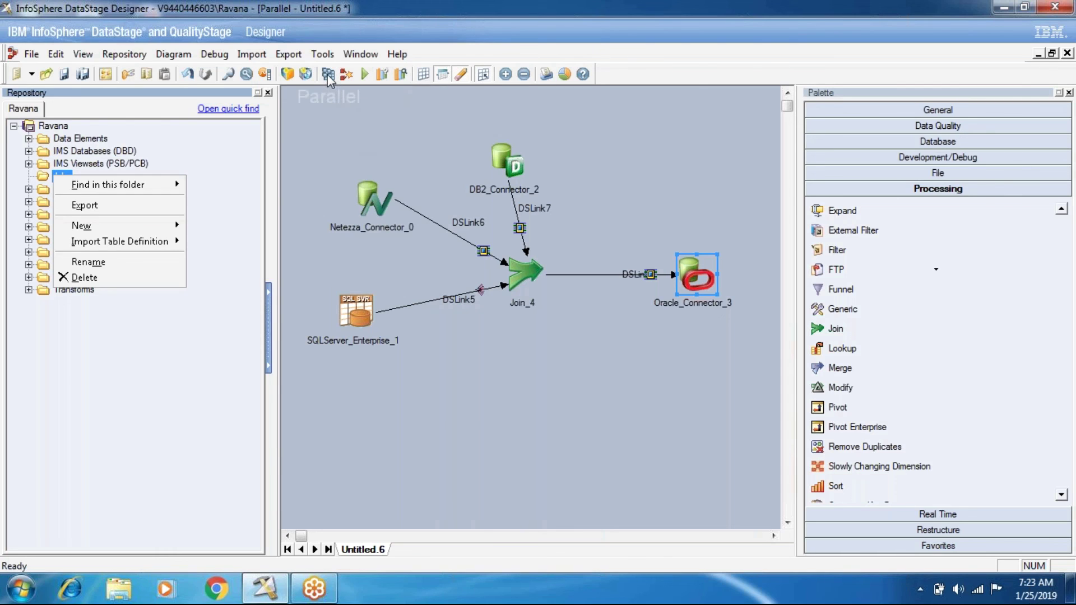
click(324, 120)
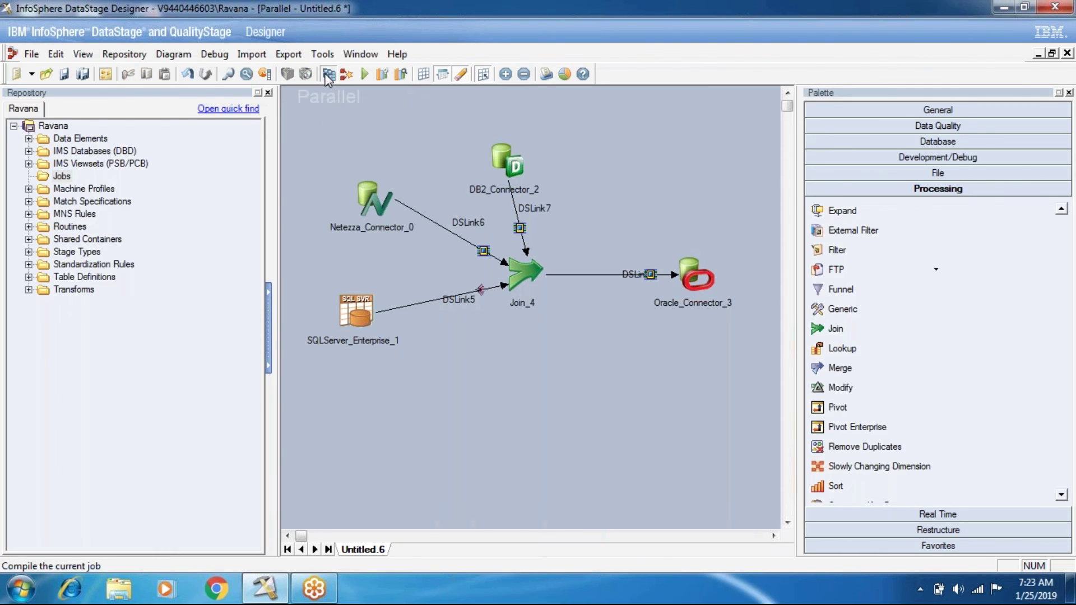
Step: Locate the compile and run commands for the current parallel job
click(328, 76)
click(588, 330)
click(38, 52)
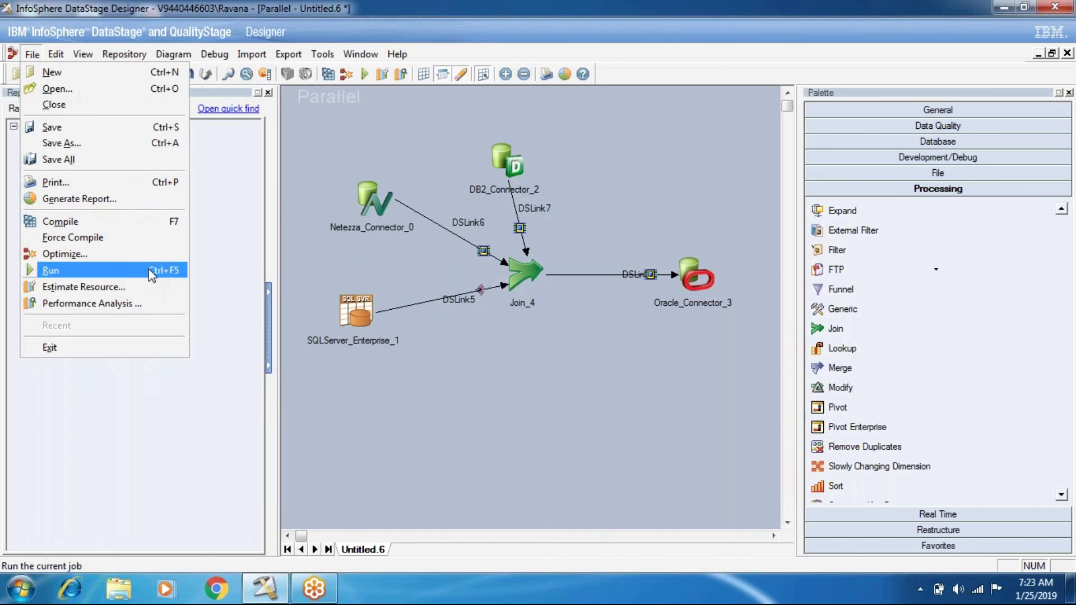
click(335, 140)
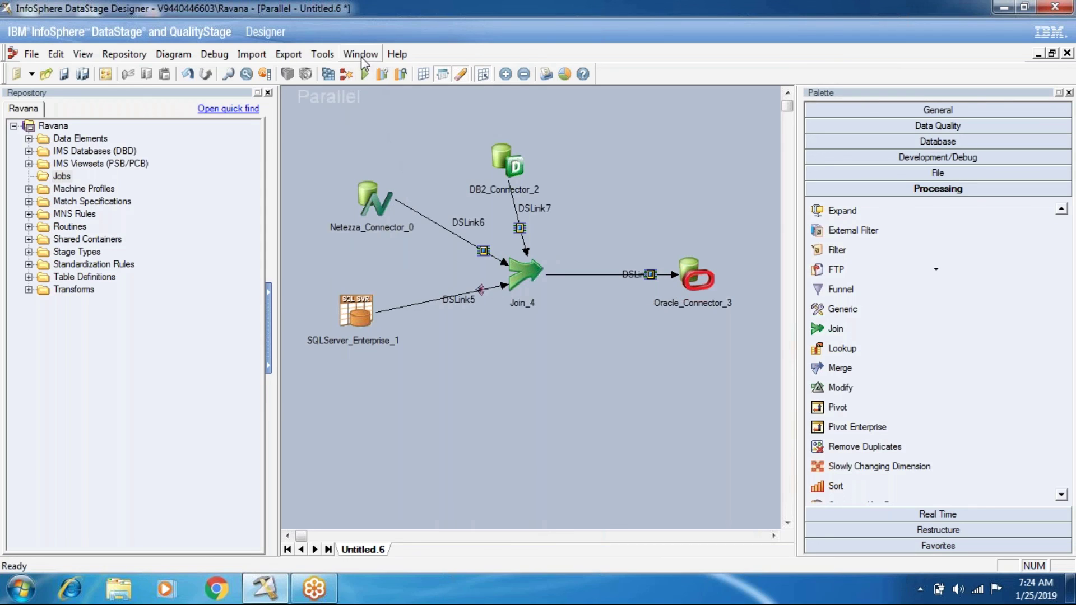
Step: Display the job log for the current parallel job
click(84, 56)
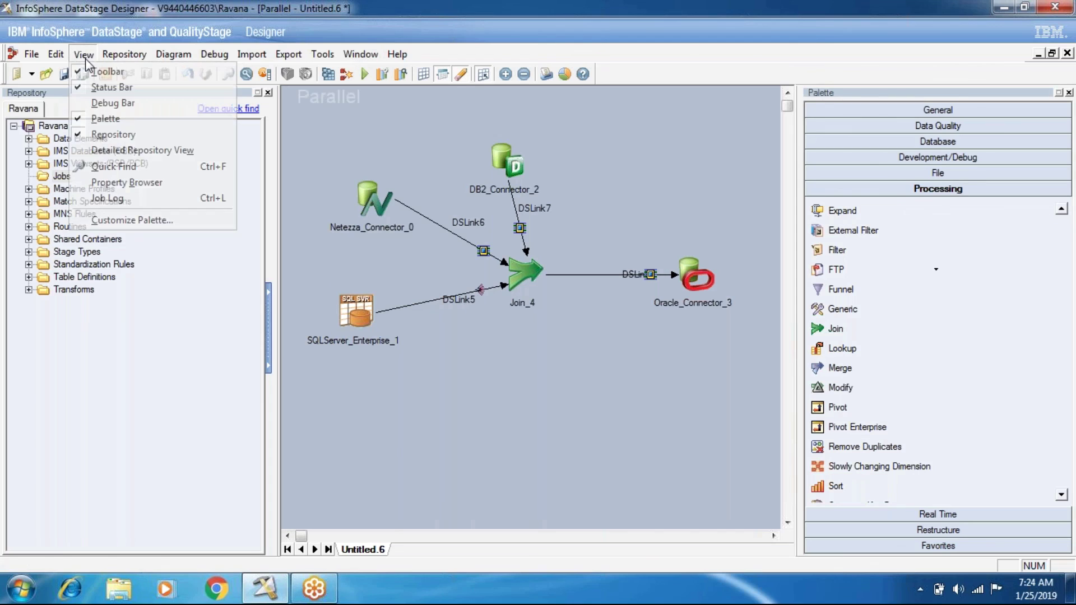
click(116, 204)
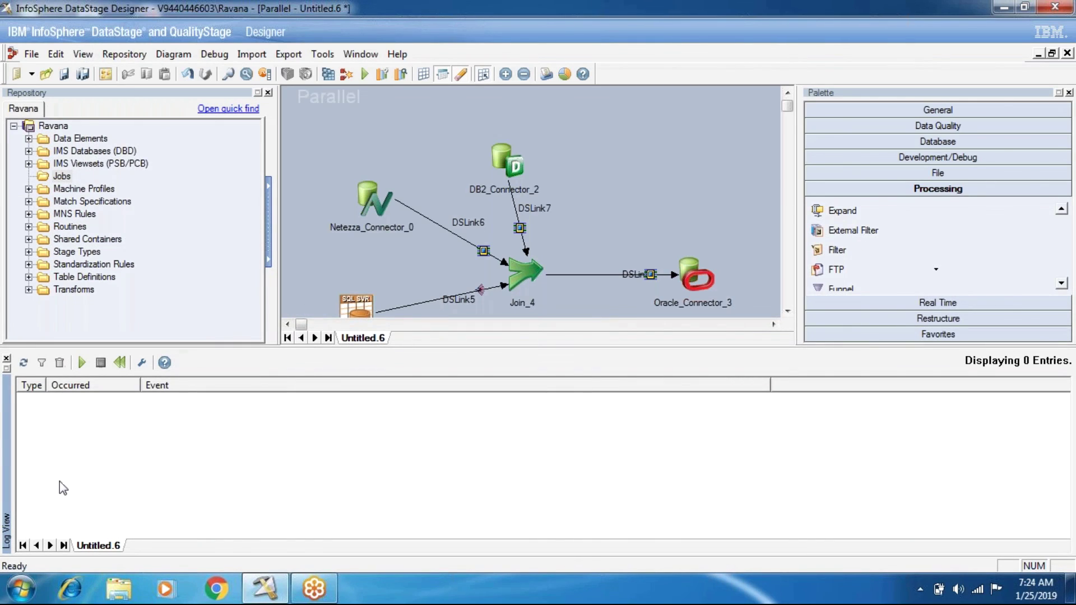
Step: Launch DataStage Director for the project and bring up the commands available in its job status list
click(317, 55)
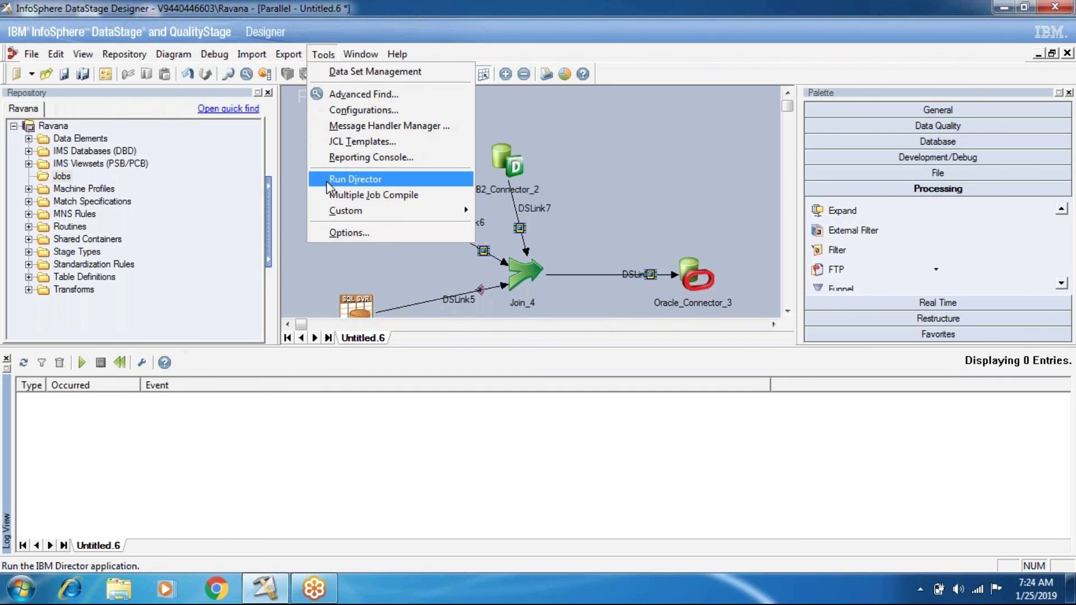
click(328, 180)
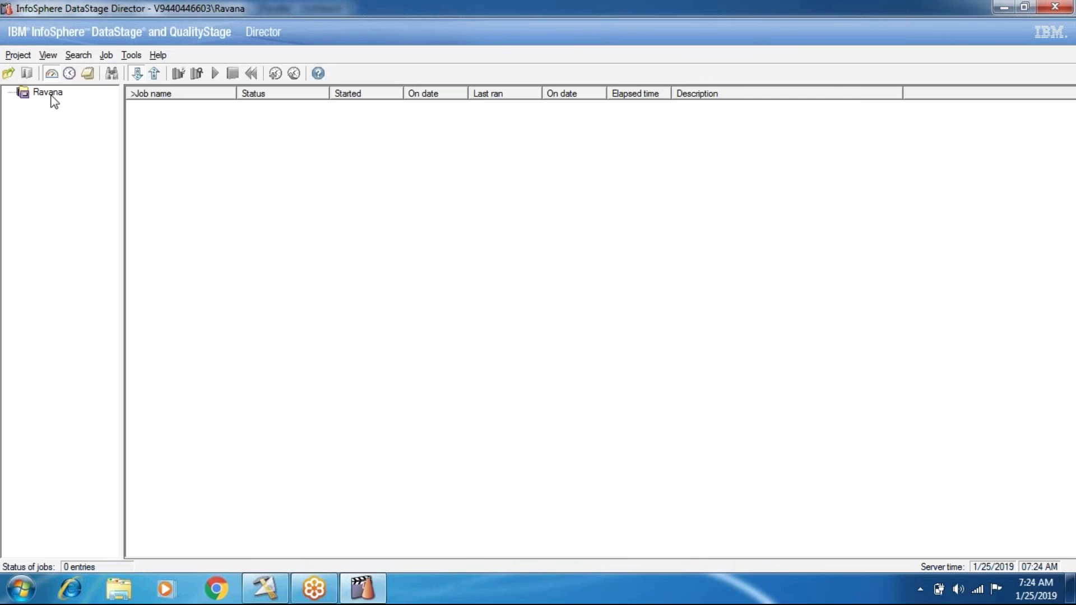
right_click(163, 125)
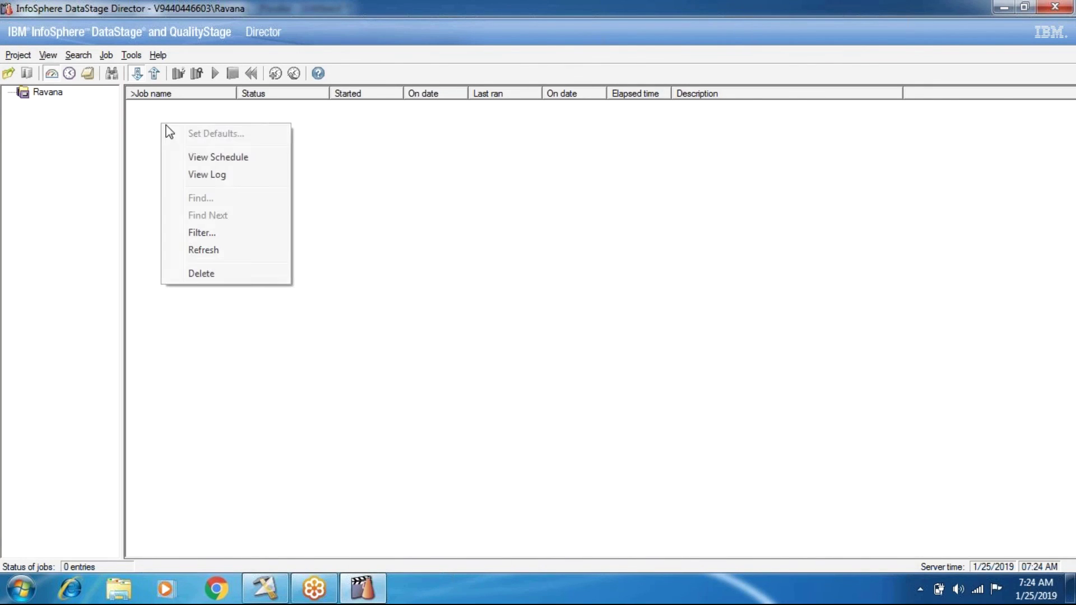
Step: Try to open the log view from the empty job status list, and minimize Director to return to Designer
click(207, 176)
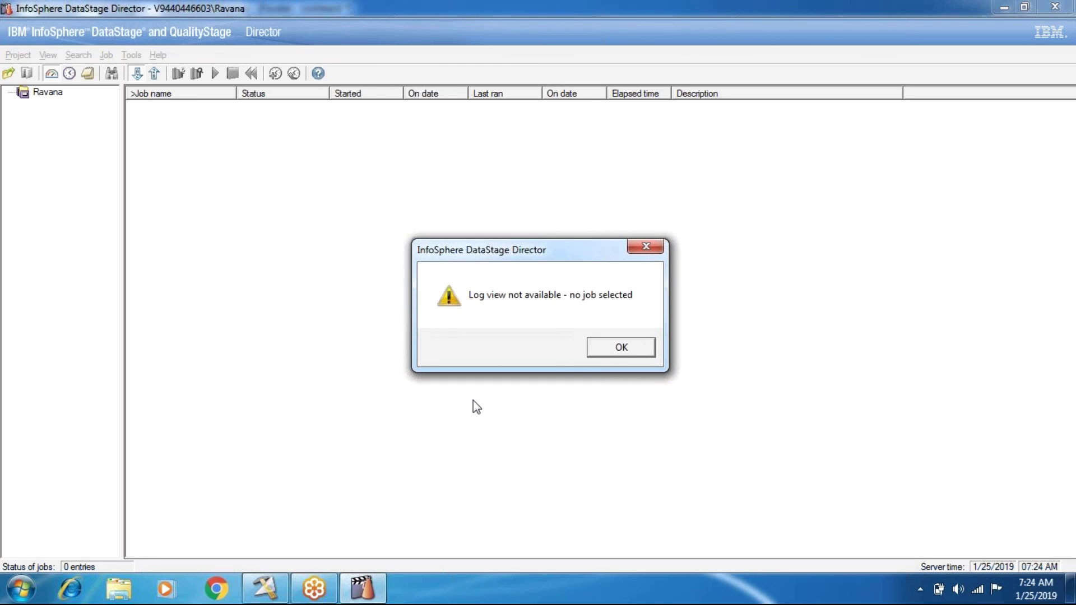
click(618, 342)
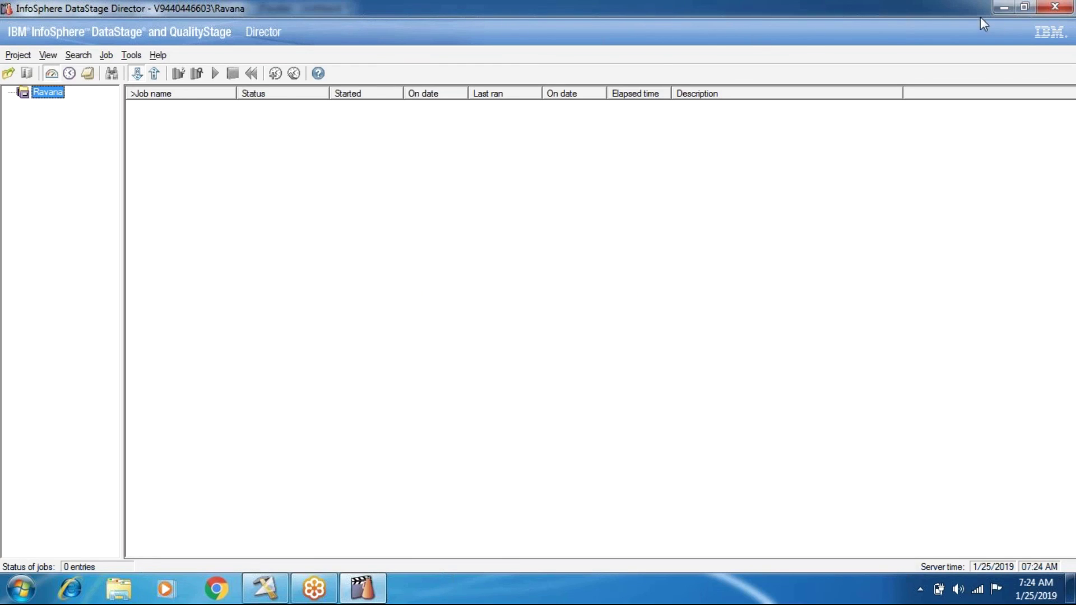
click(999, 11)
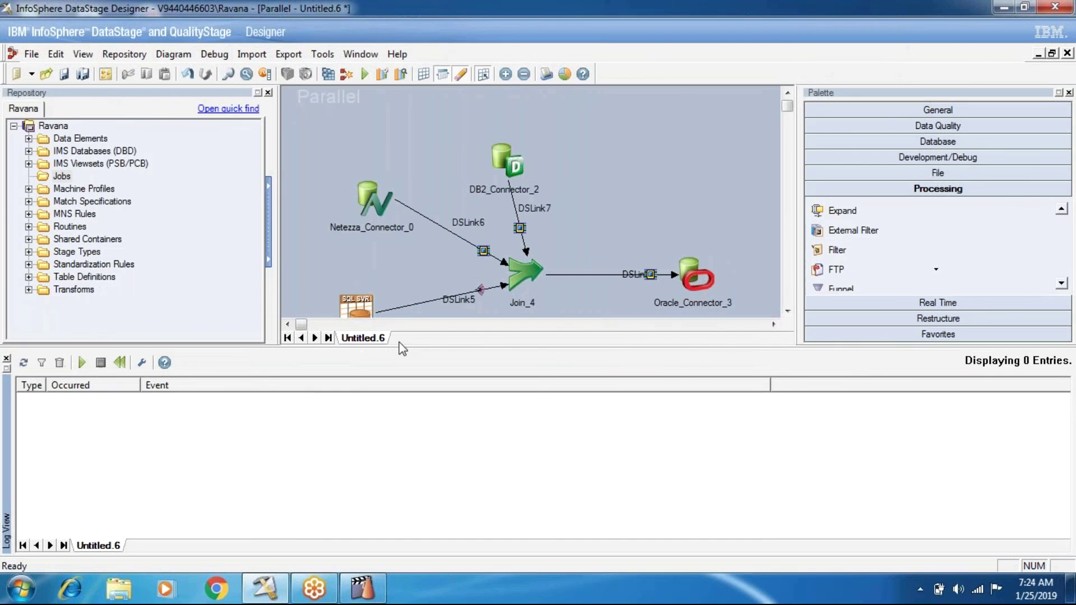
Step: Close the job log display and go through the SQL Server, Oracle, DB2 and Netezza stages of the parallel join job
click(7, 360)
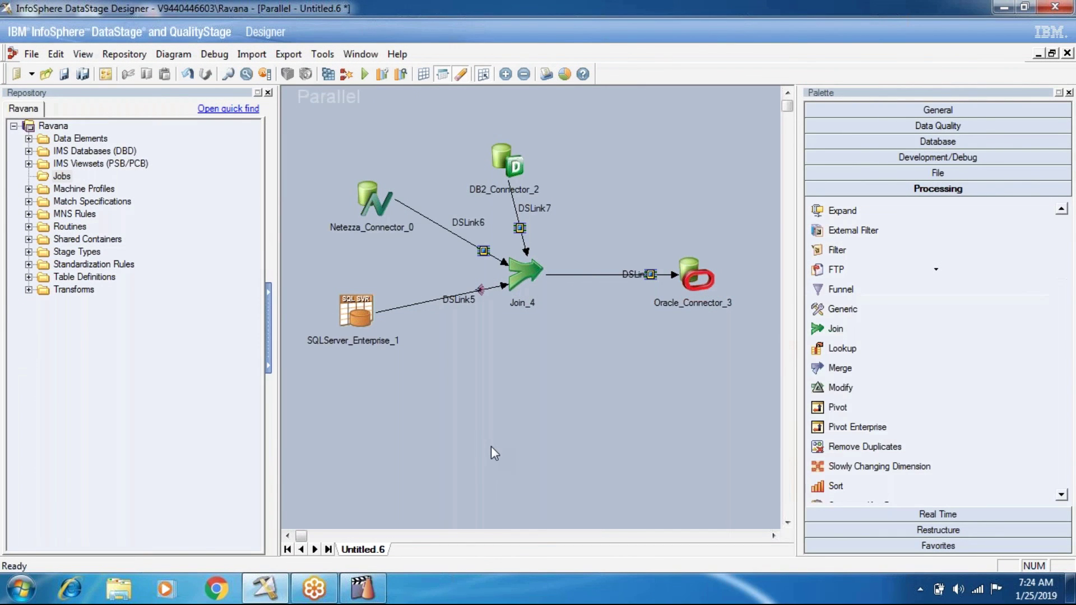
click(357, 311)
click(701, 276)
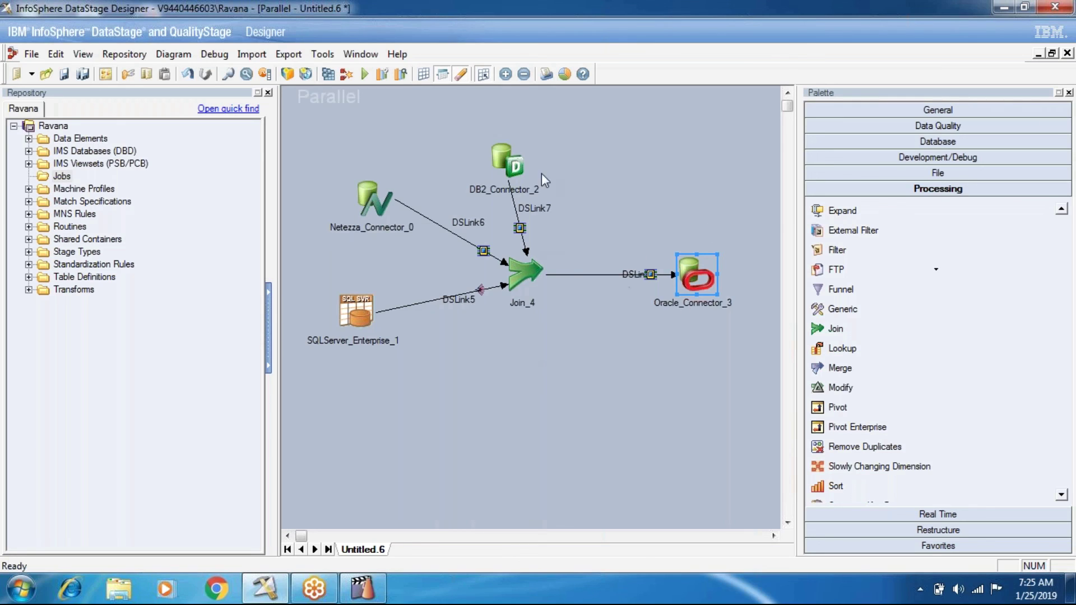
click(510, 167)
click(367, 204)
click(357, 311)
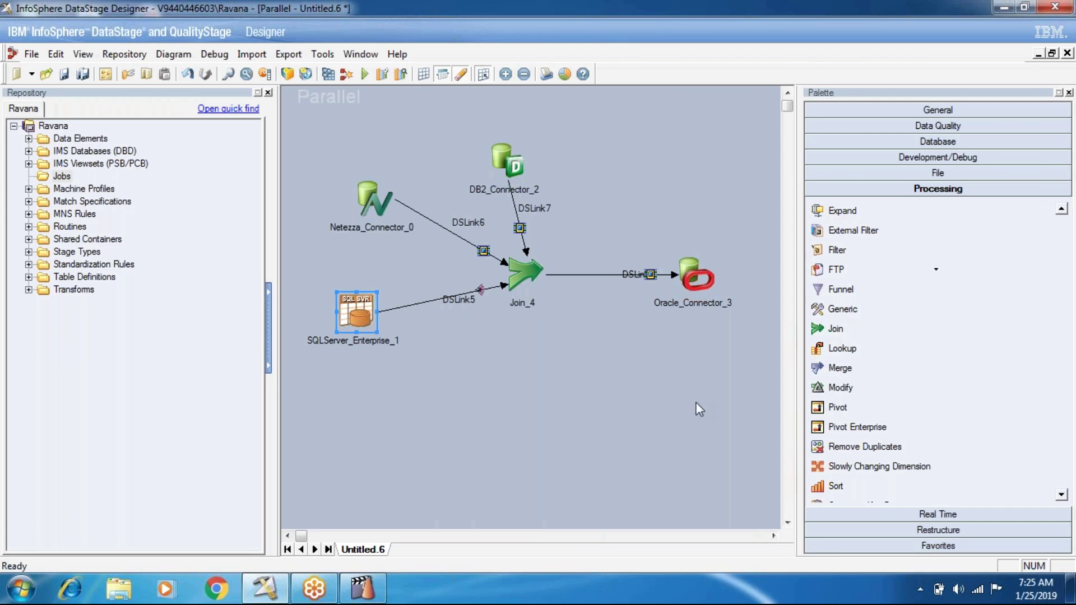
click(371, 598)
click(1068, 53)
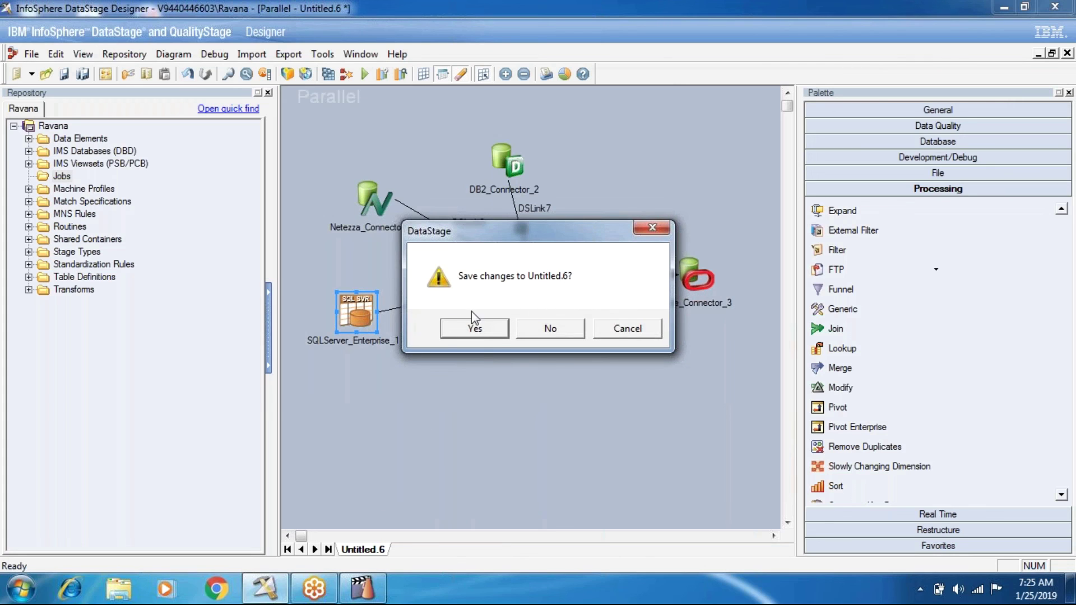
click(476, 329)
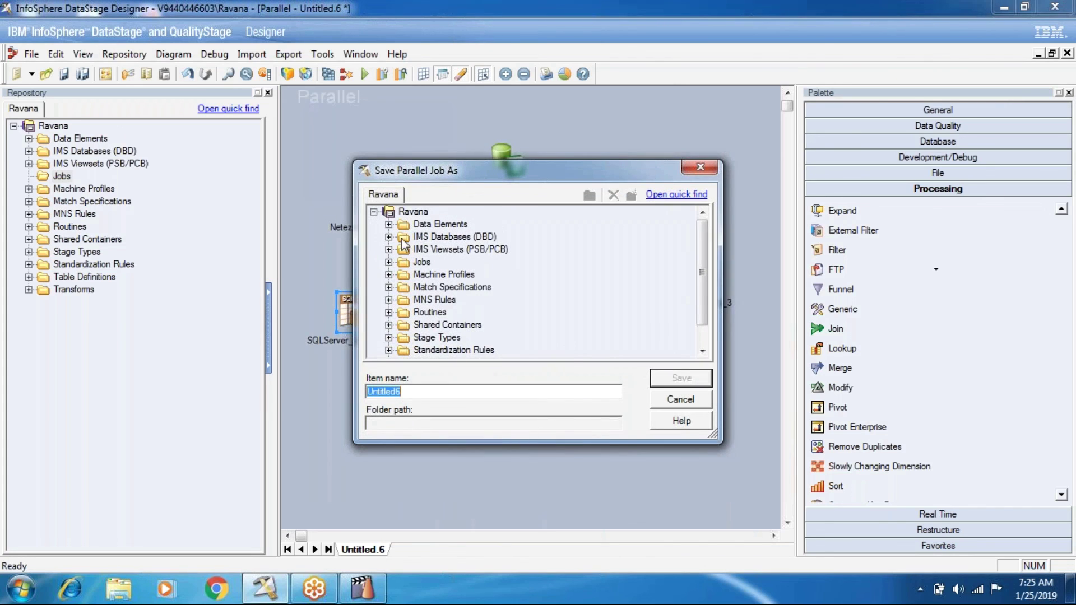
click(659, 407)
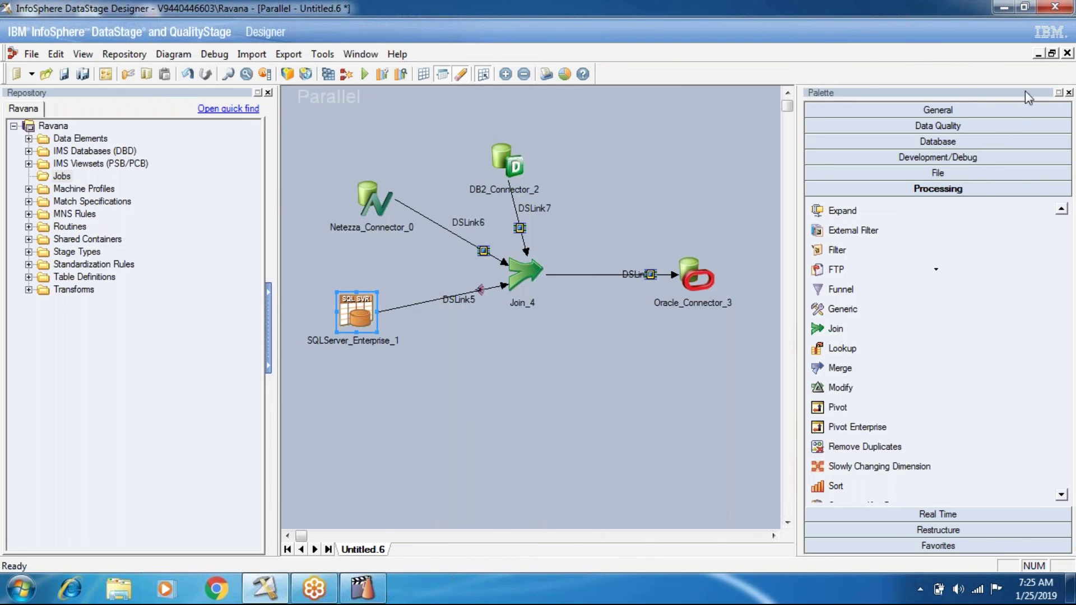
Step: Close the sample parallel join job without saving its changes
click(1067, 52)
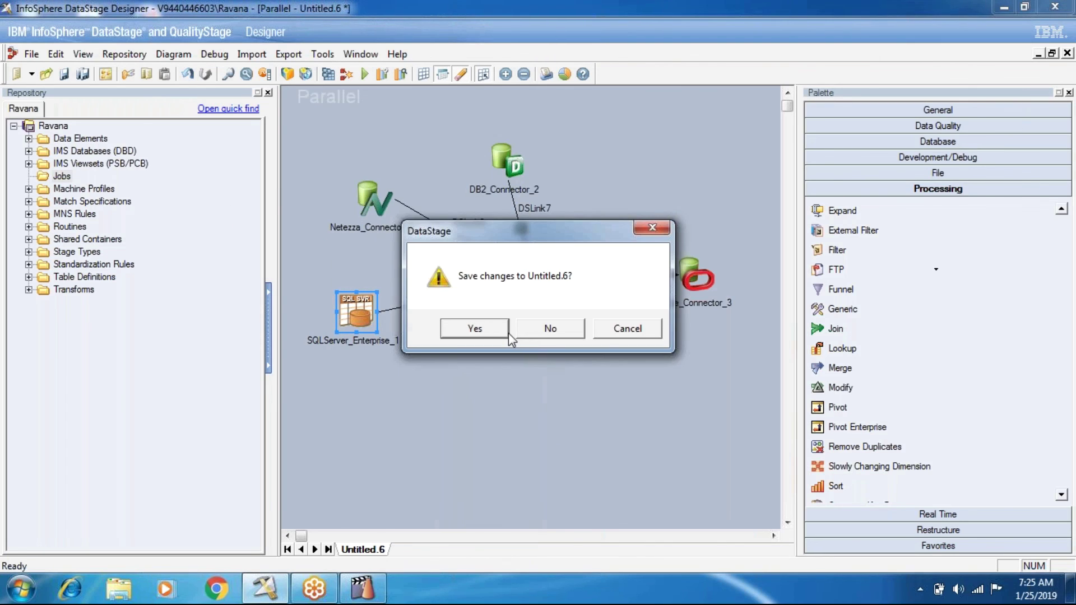
click(579, 335)
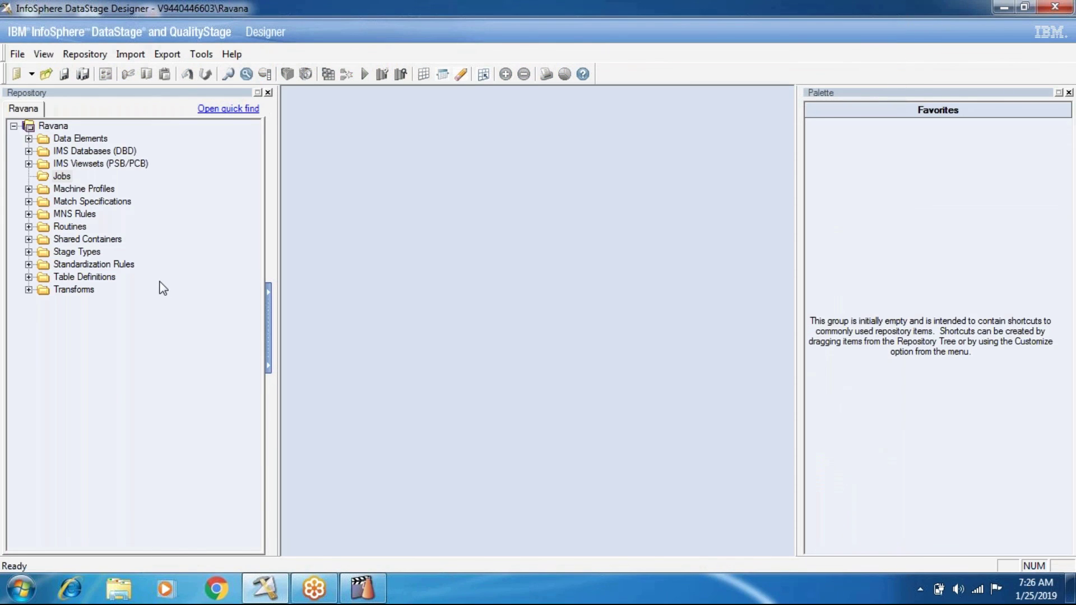
Step: Switch to DataStage Director and exit it, and exit DataStage Designer as well
click(362, 589)
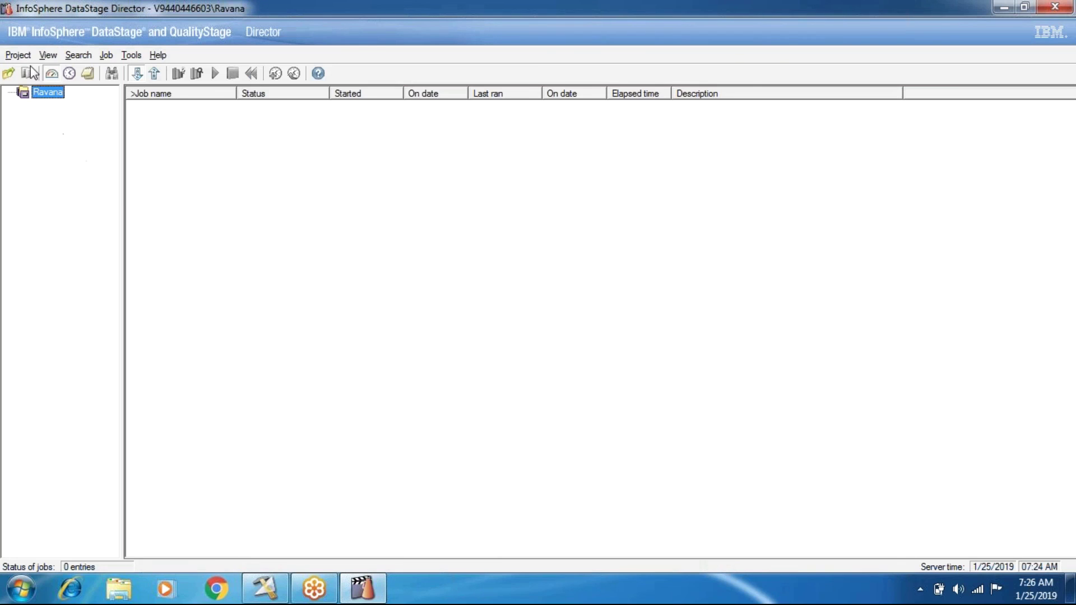
click(18, 54)
click(48, 116)
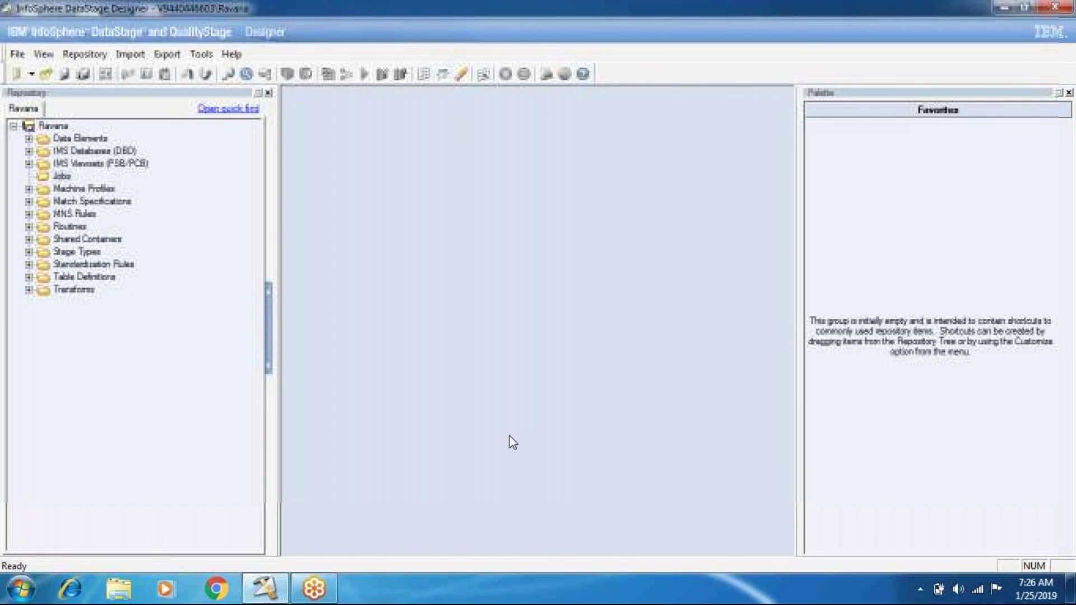
click(18, 54)
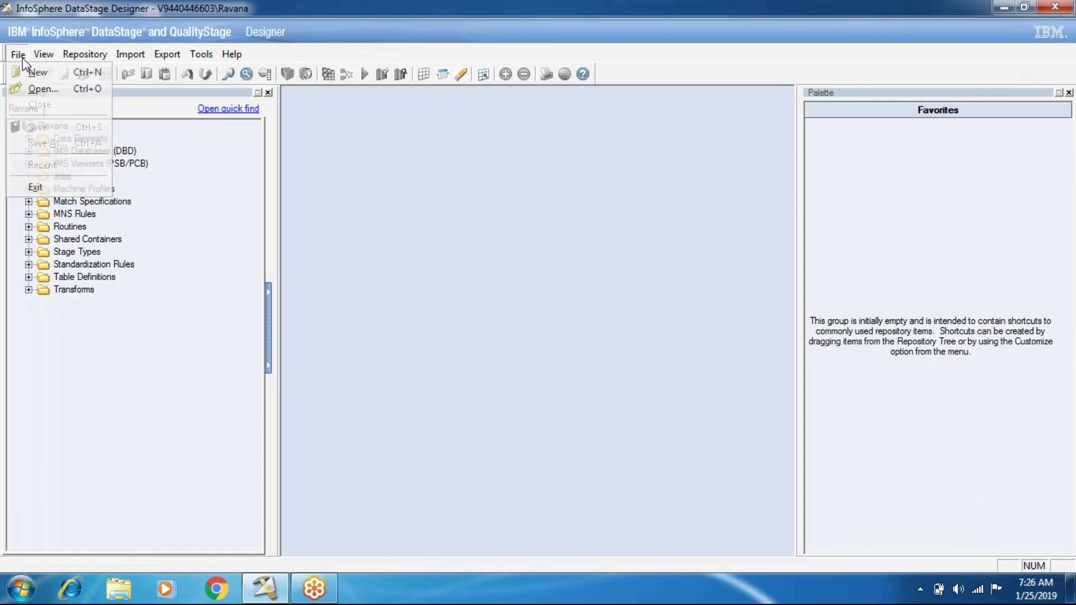
click(55, 193)
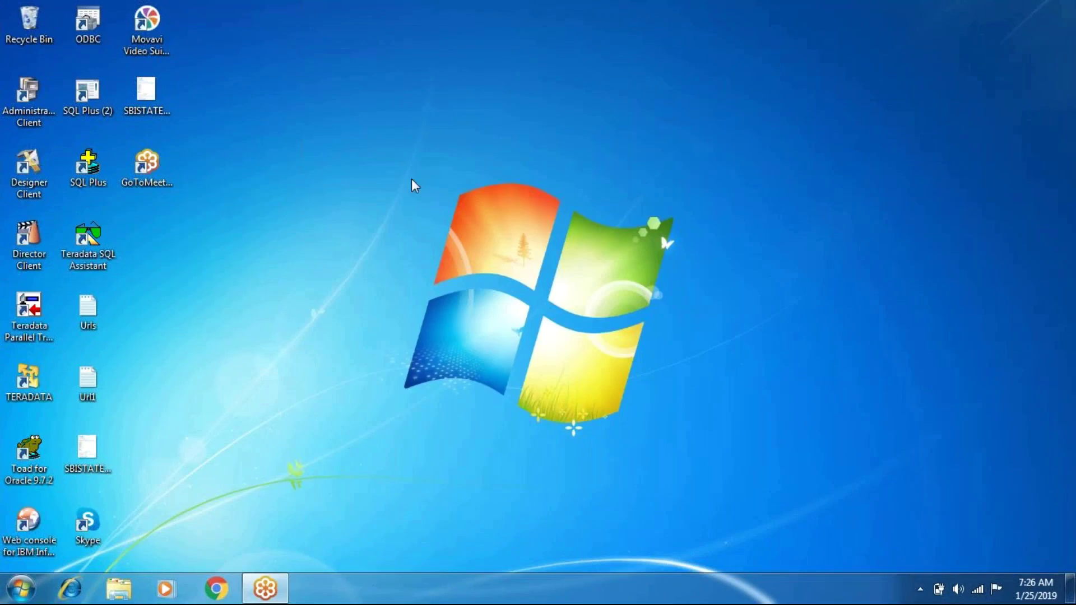